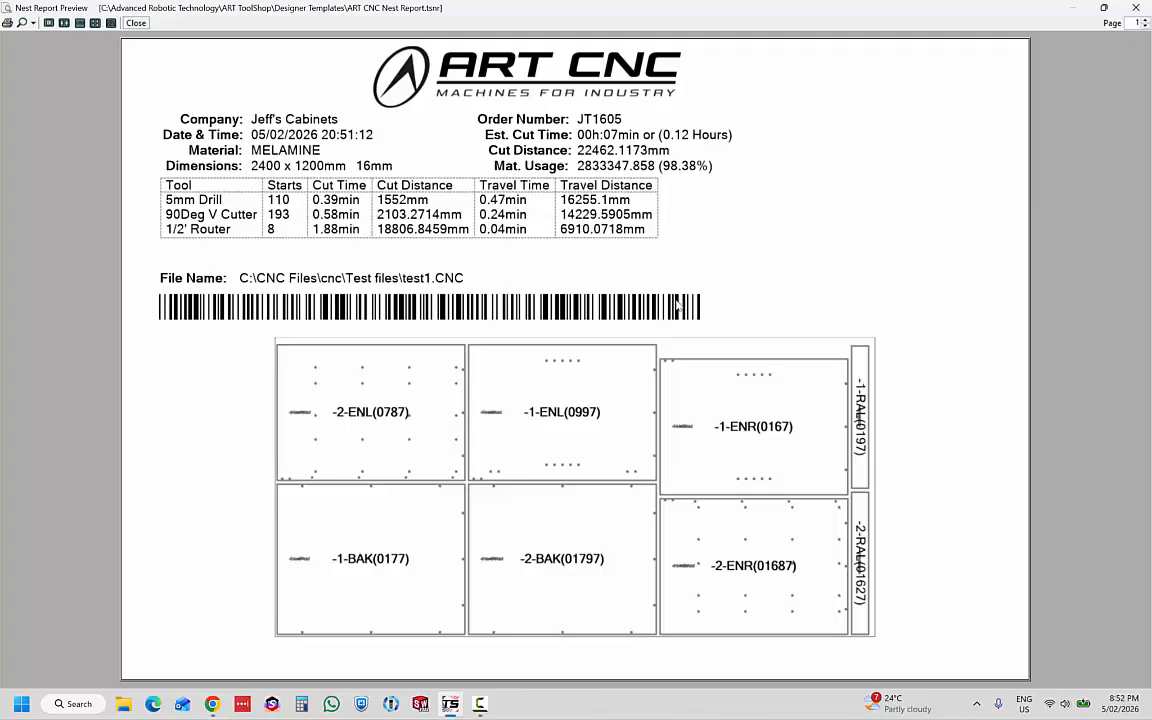
- Close the nest report preview and open the nest report template in the designer
{"action": "left_click", "coordinate": [136, 22]}
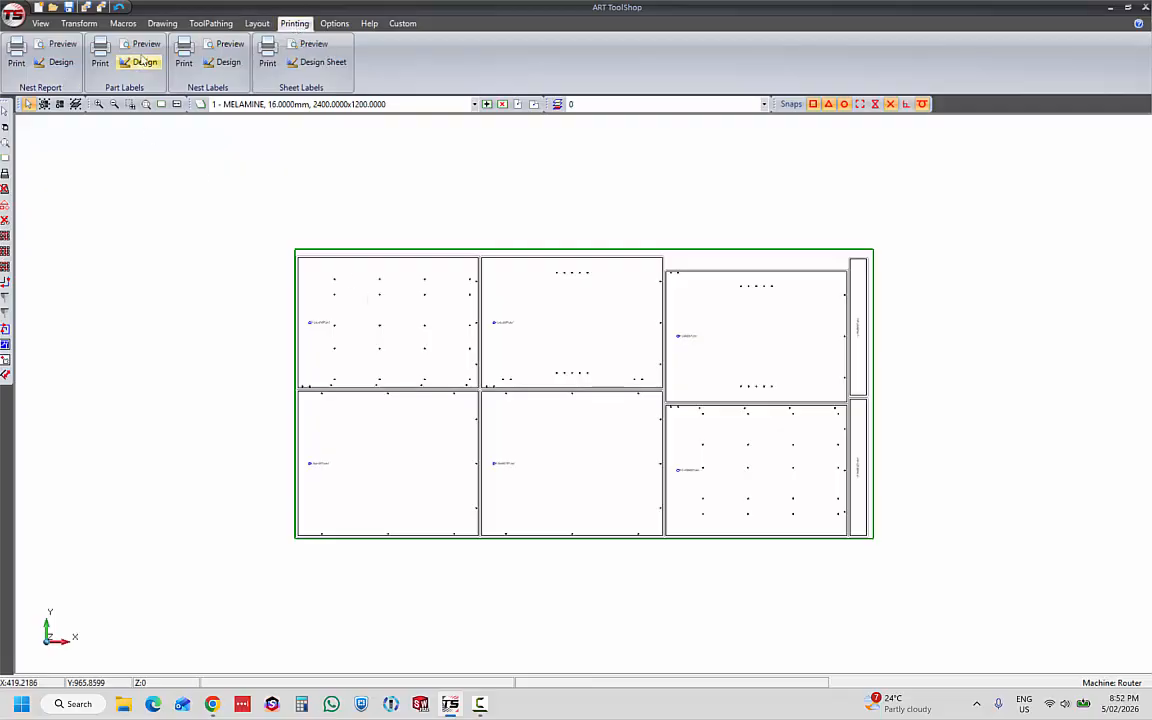
{"action": "left_click", "coordinate": [57, 63]}
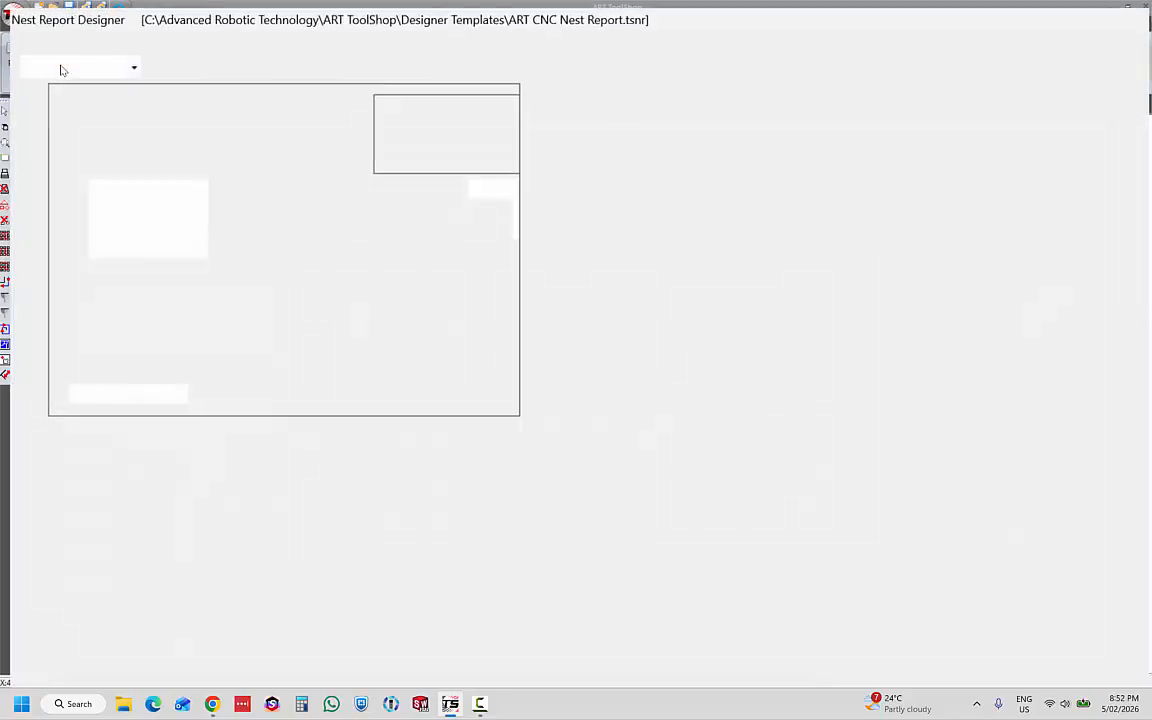
{"action": "left_click", "coordinate": [22, 27]}
{"action": "left_click", "coordinate": [22, 27]}
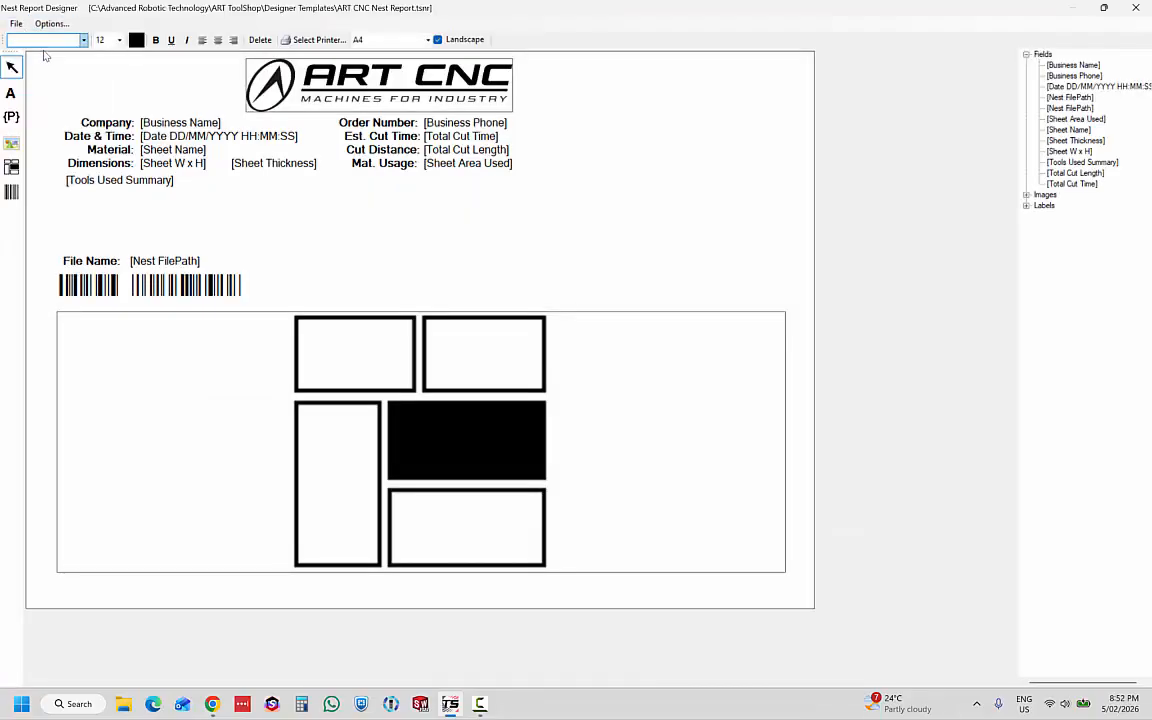
- Open the Blank.tsnr template from the Designer Templates folder
{"action": "left_click", "coordinate": [19, 27]}
{"action": "left_click", "coordinate": [19, 27]}
{"action": "left_click", "coordinate": [17, 28]}
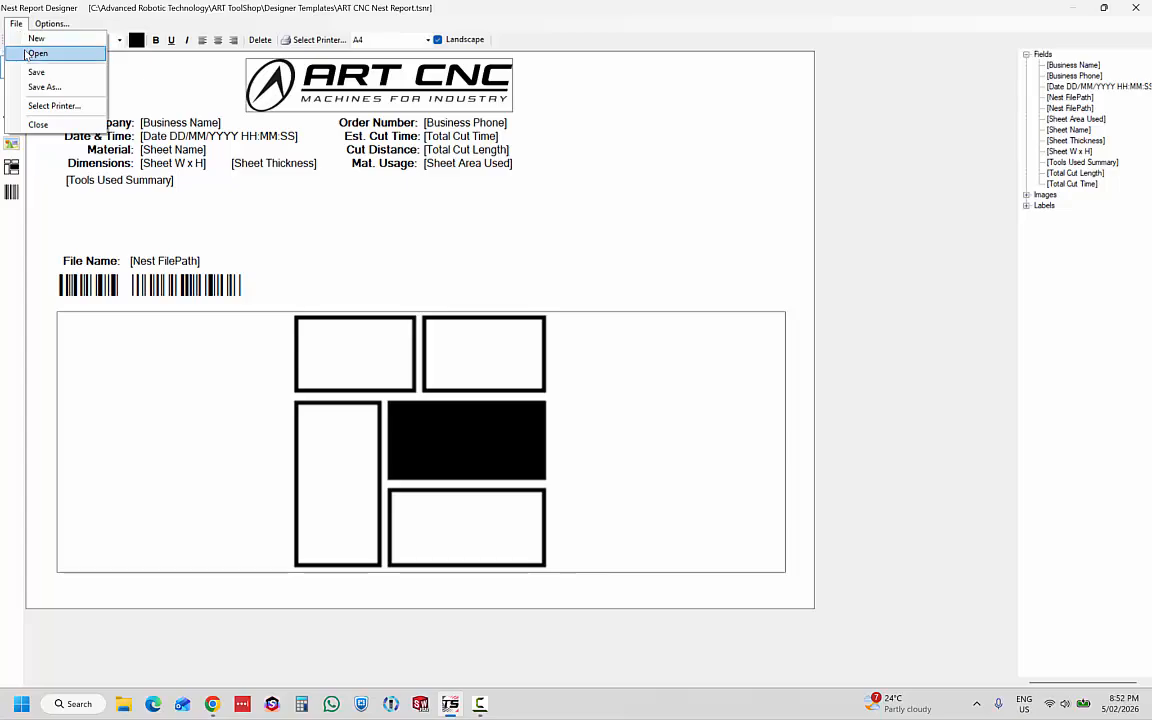
{"action": "left_click", "coordinate": [37, 53]}
{"action": "left_click", "coordinate": [213, 129]}
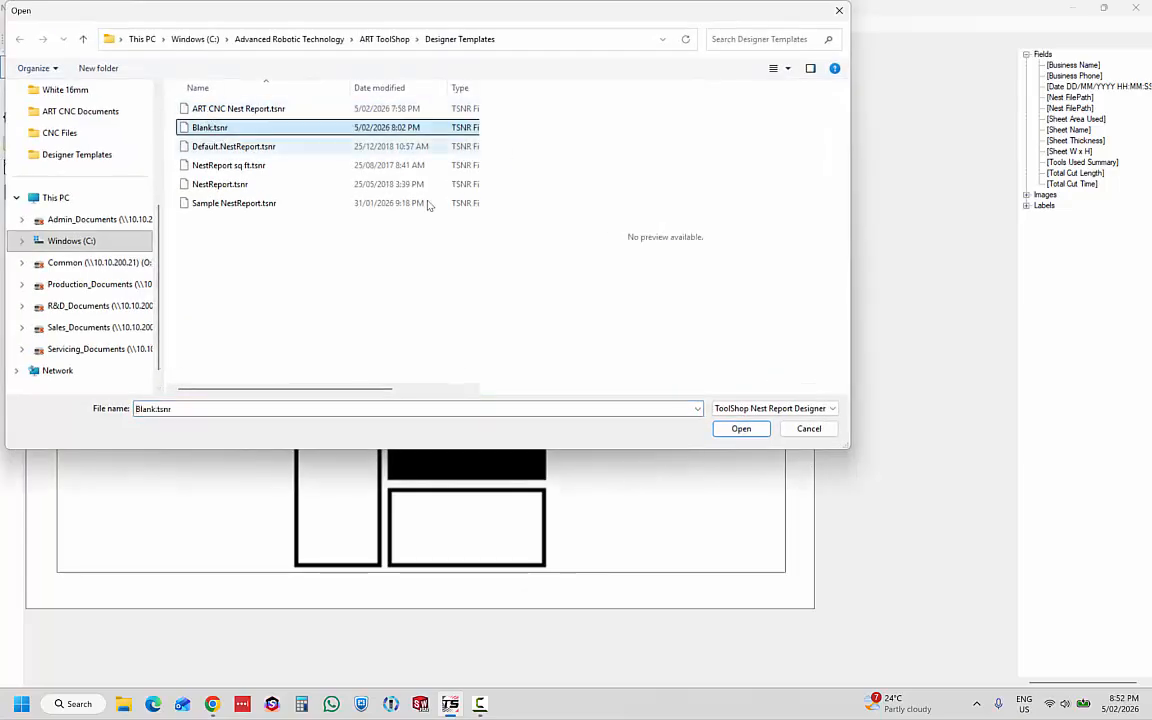
{"action": "left_click", "coordinate": [741, 428]}
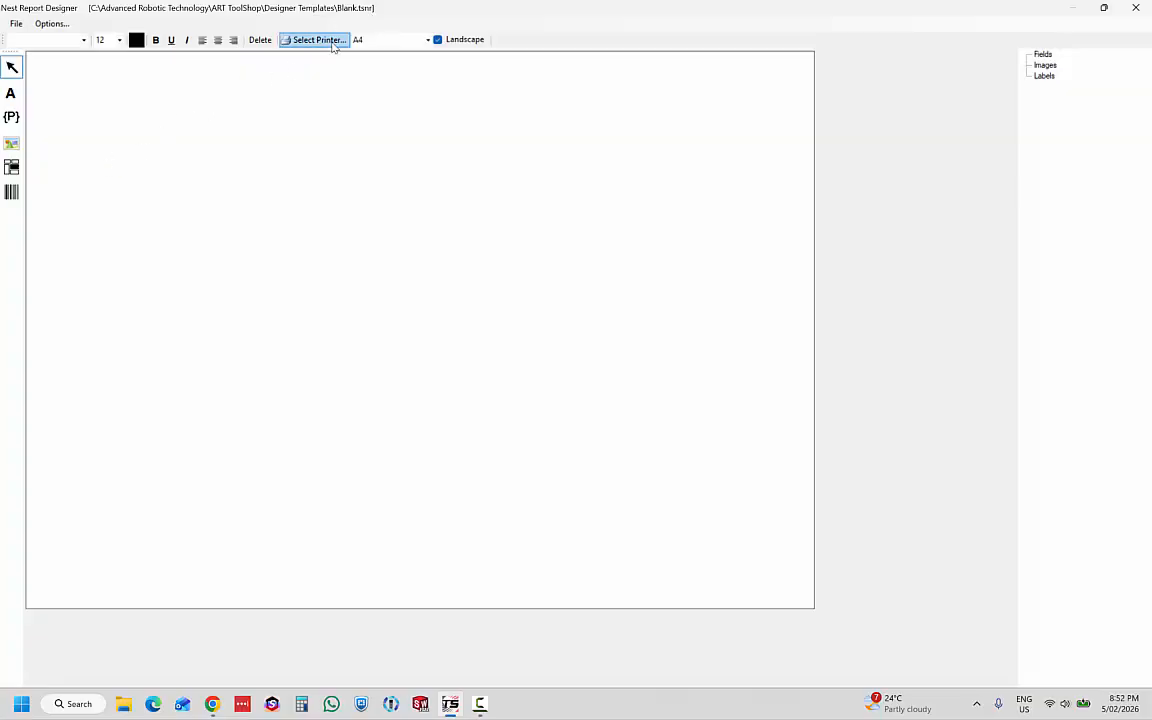
- Set the report's printer to Microsoft Print to PDF and its paper size to A4
{"action": "left_click", "coordinate": [300, 40]}
{"action": "left_click", "coordinate": [631, 201]}
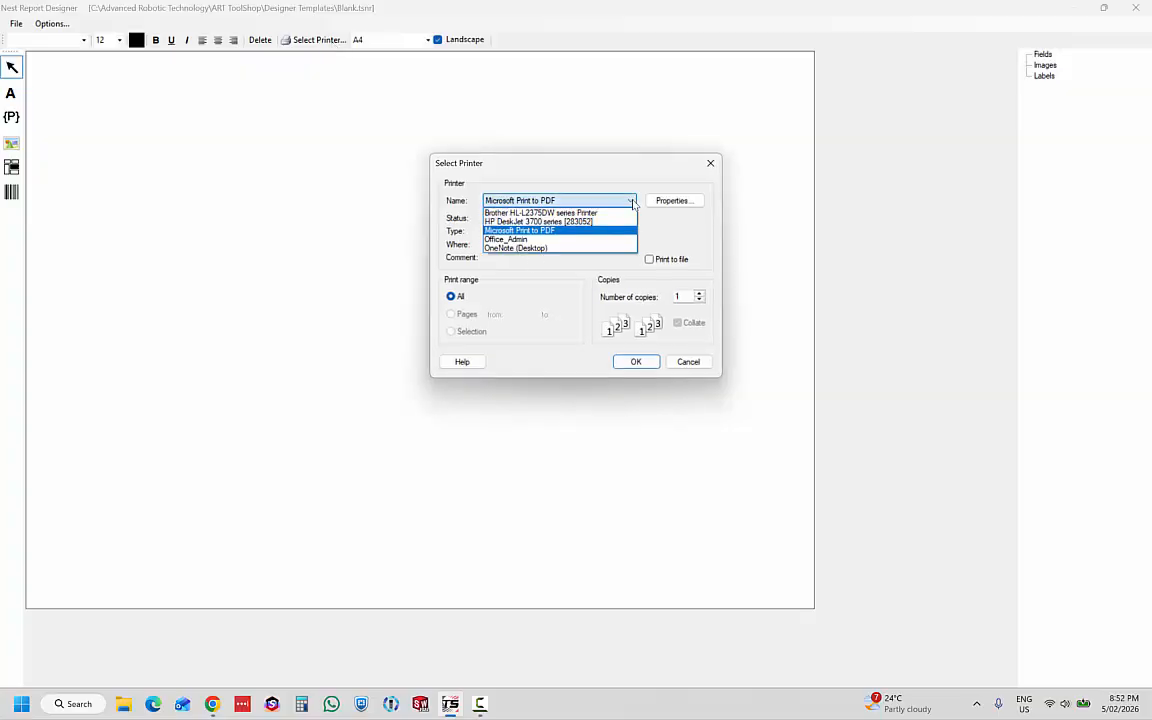
{"action": "left_click", "coordinate": [550, 230]}
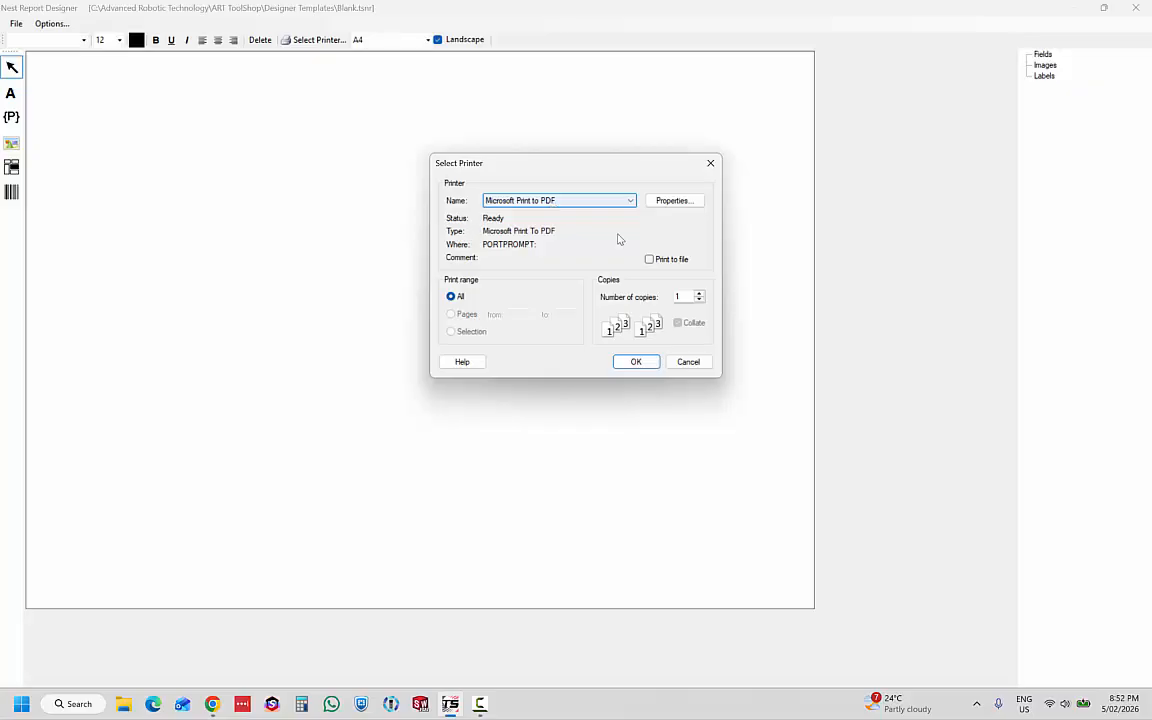
{"action": "left_click", "coordinate": [635, 364]}
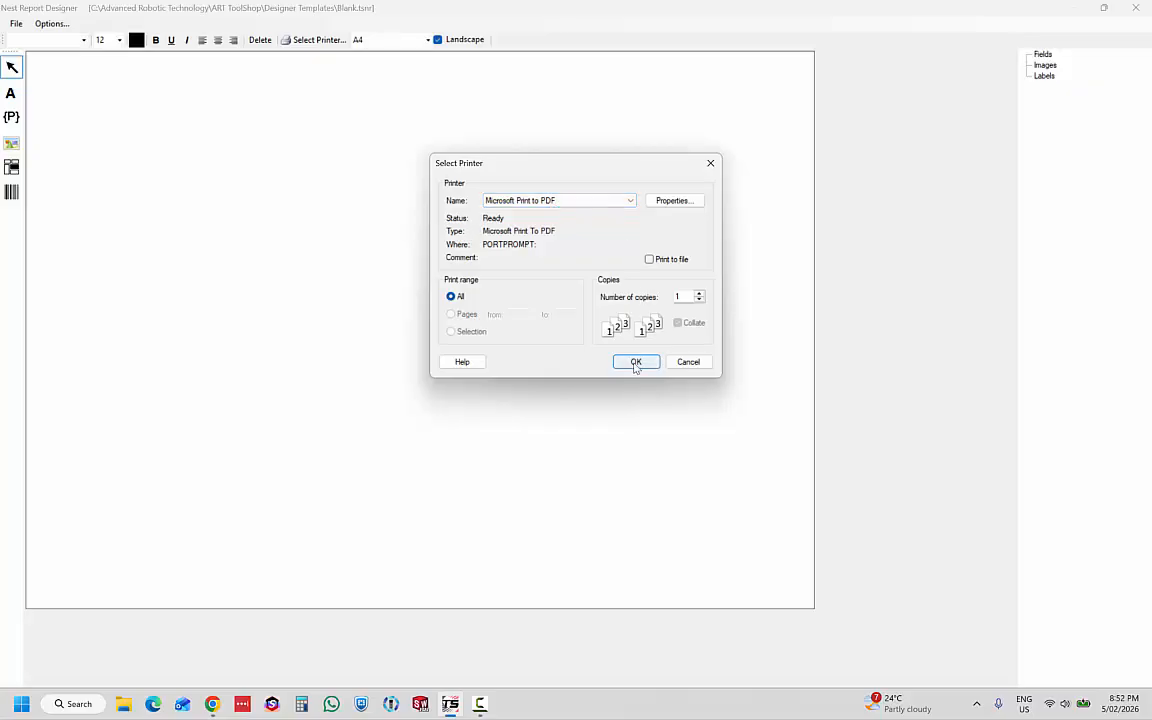
{"action": "left_click", "coordinate": [635, 364]}
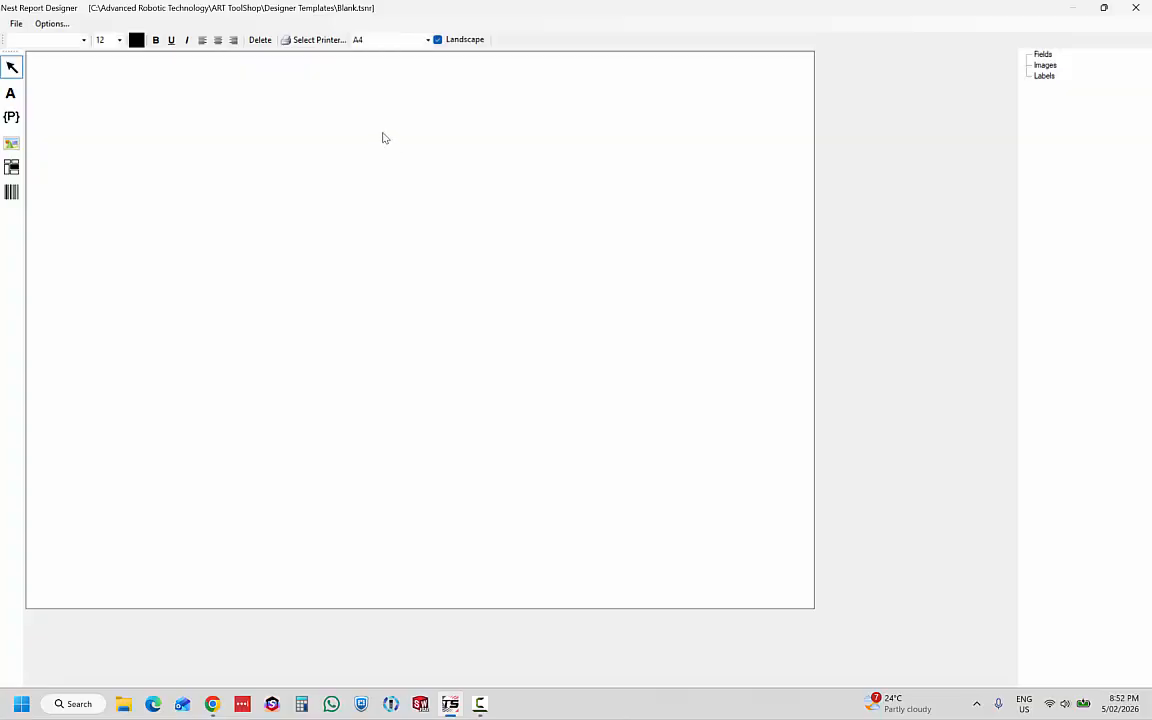
{"action": "left_click", "coordinate": [427, 40]}
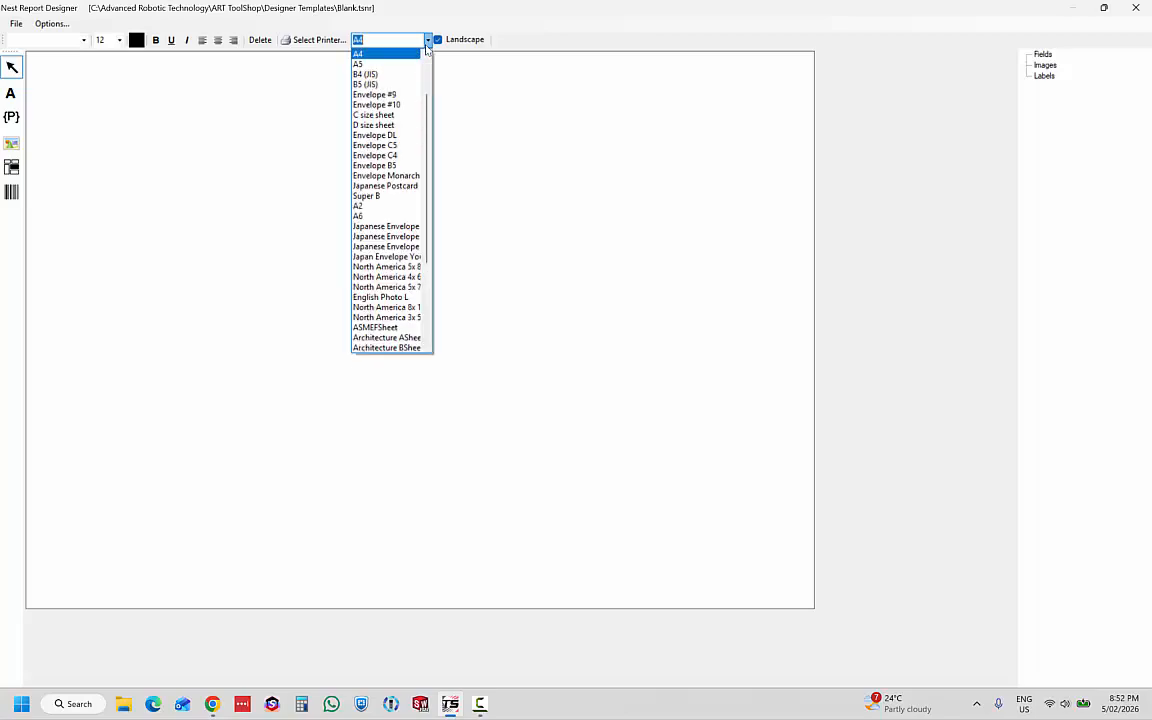
{"action": "left_click", "coordinate": [410, 52]}
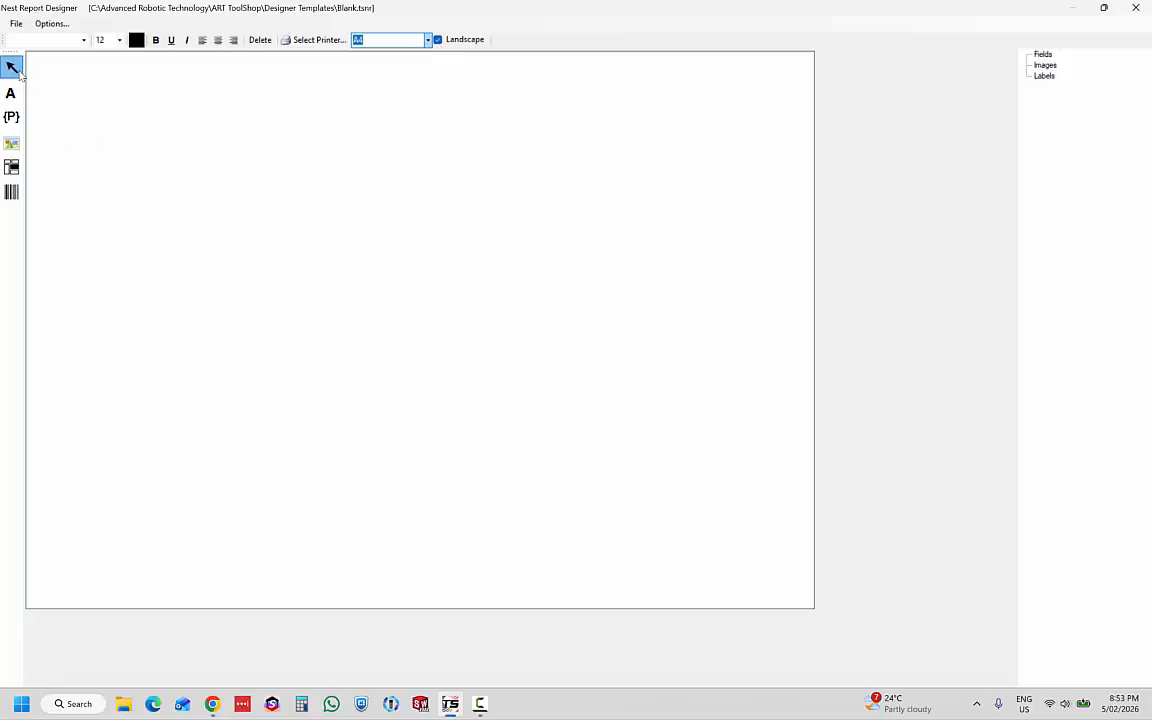
- Add a nest drawing to the page and enlarge it to fill the lower half of the sheet
{"action": "left_click", "coordinate": [13, 168]}
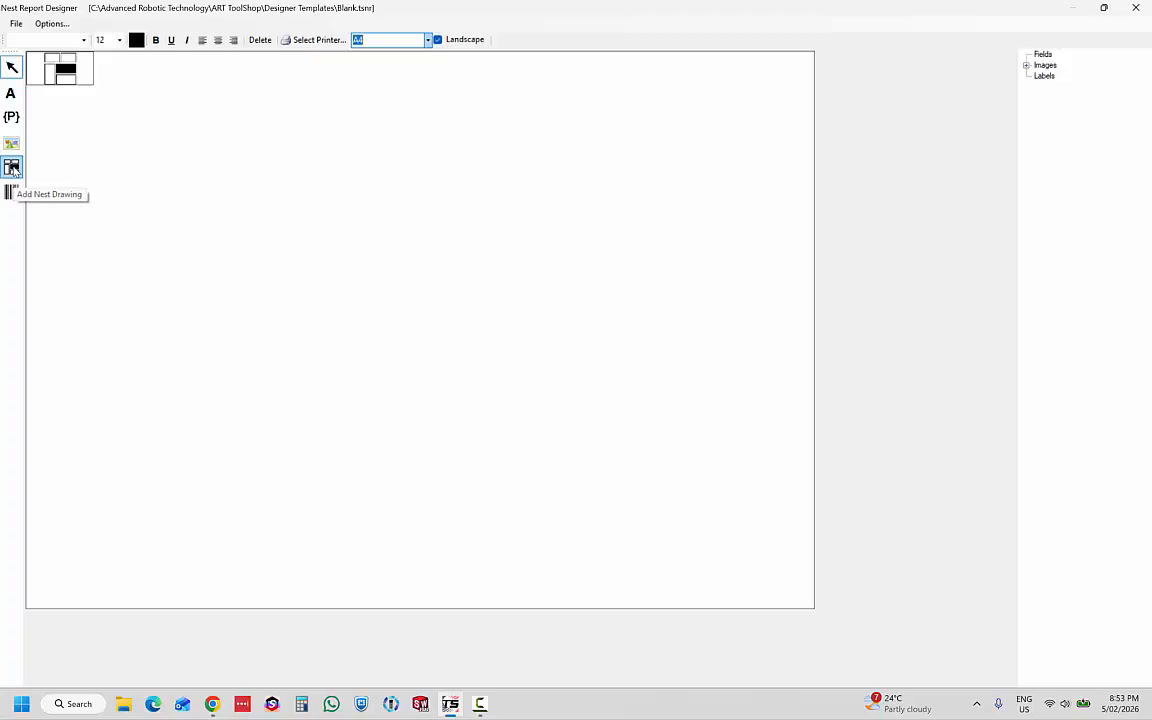
{"action": "left_click", "coordinate": [70, 72]}
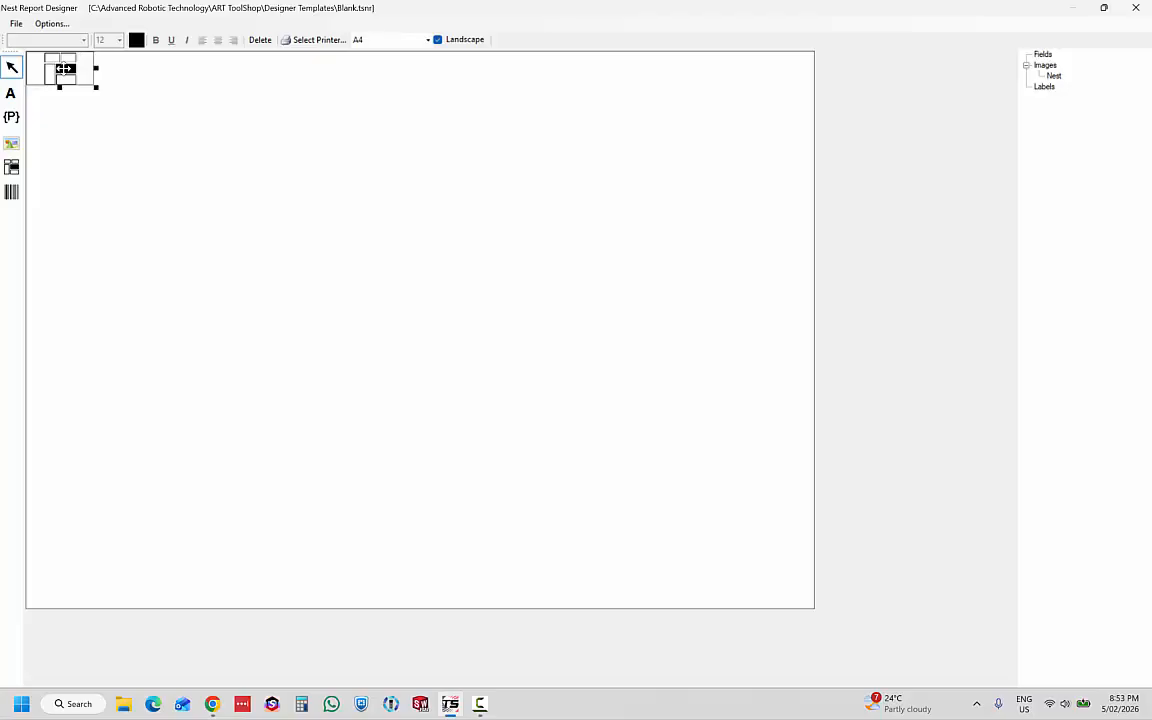
{"action": "mouse_move", "coordinate": [64, 68]}
{"action": "left_mouse_down"}
{"action": "mouse_move", "coordinate": [262, 362]}
{"action": "mouse_move", "coordinate": [76, 322]}
{"action": "mouse_move", "coordinate": [329, 447]}
{"action": "mouse_move", "coordinate": [743, 566]}
{"action": "mouse_move", "coordinate": [702, 548]}
{"action": "mouse_move", "coordinate": [632, 482]}
{"action": "mouse_move", "coordinate": [790, 415]}
{"action": "left_mouse_up"}
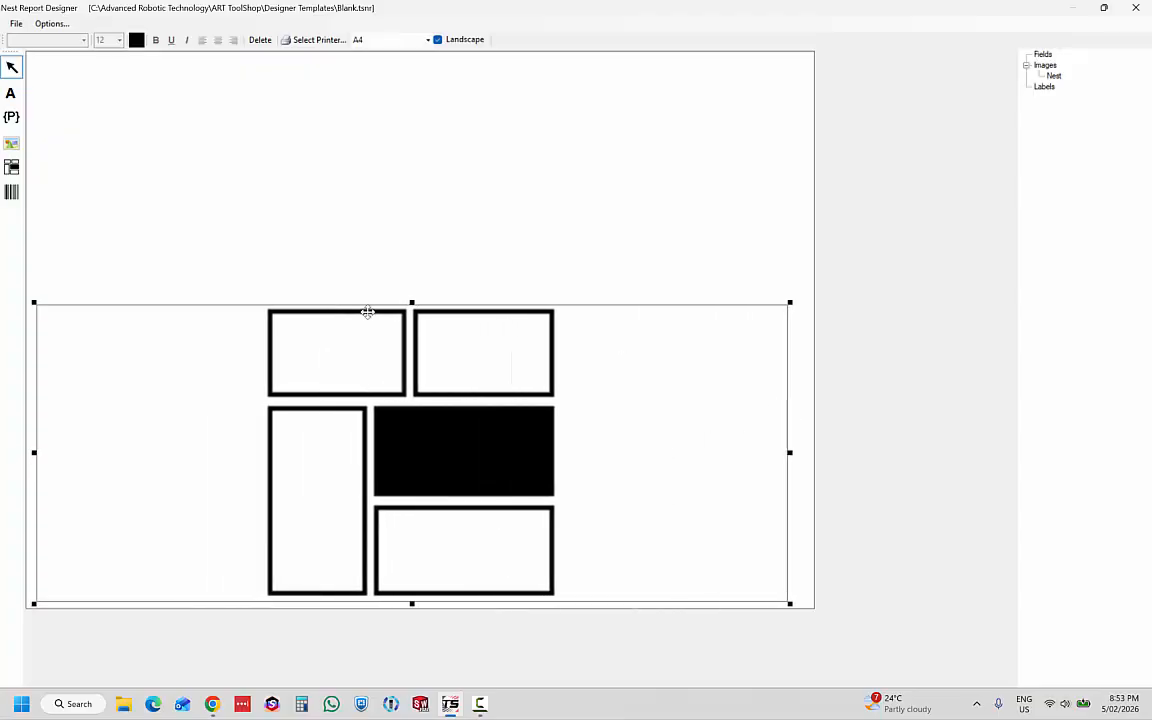
- Insert the image ARTCNC Wide Logo.png from the ART CNC Documents folder
{"action": "left_click", "coordinate": [12, 142]}
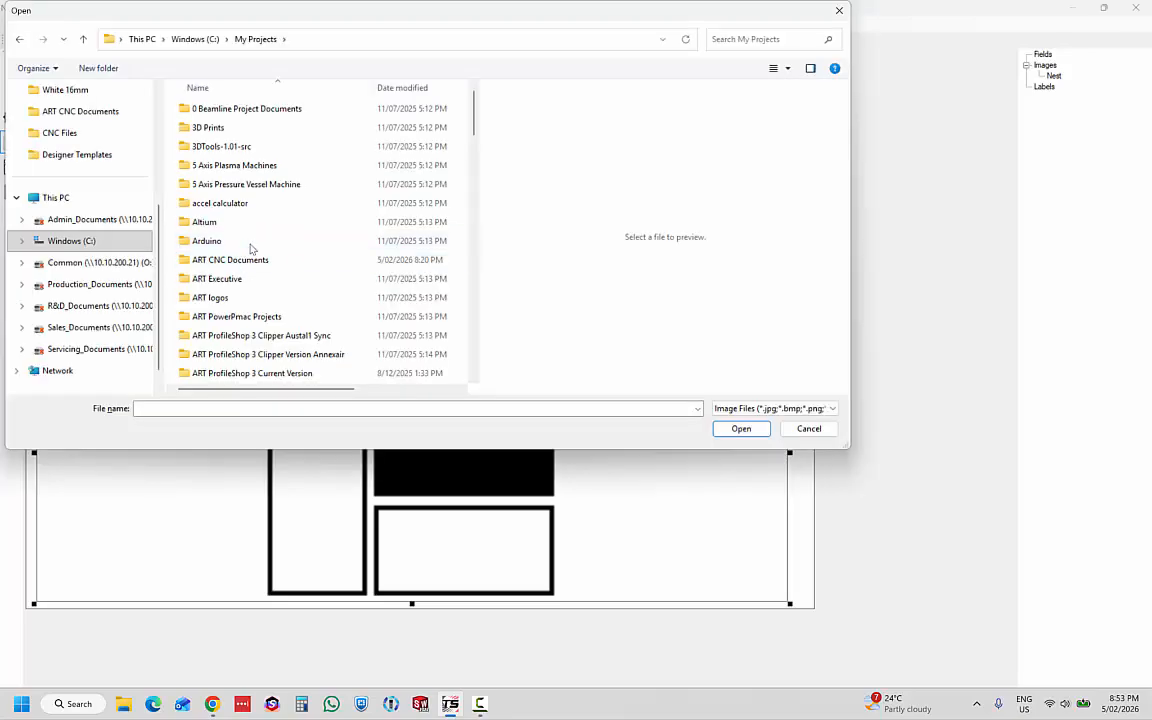
{"action": "double_click", "coordinate": [245, 262]}
{"action": "left_click", "coordinate": [216, 145]}
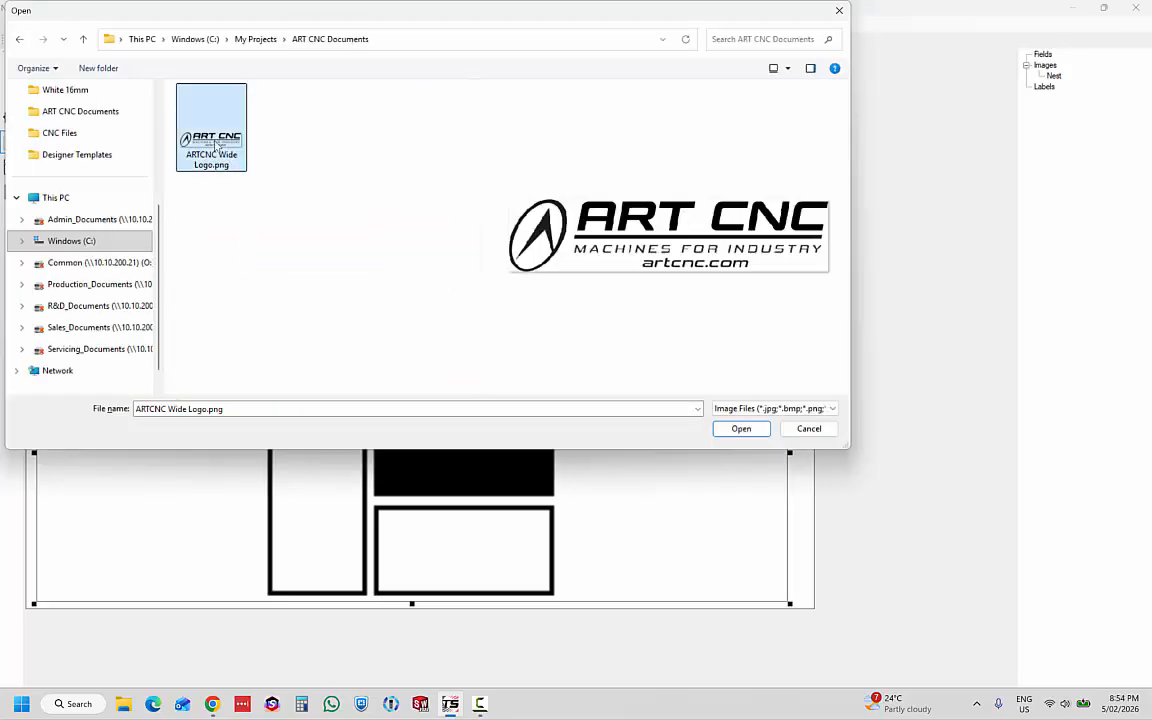
{"action": "left_click", "coordinate": [741, 428]}
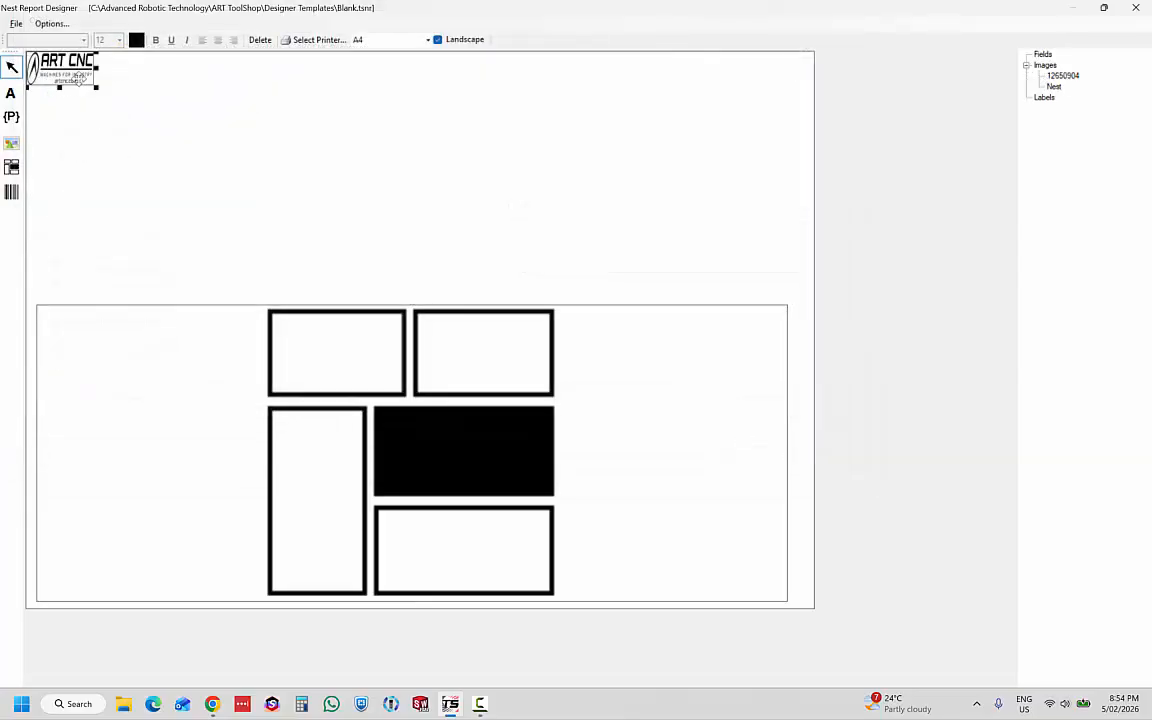
- Enlarge the logo, place it in the page's upper right corner and widen it towards the left
{"action": "left_click_drag", "start_coordinate": [96, 89], "coordinate": [196, 134]}
{"action": "left_click_drag", "start_coordinate": [139, 91], "coordinate": [727, 116]}
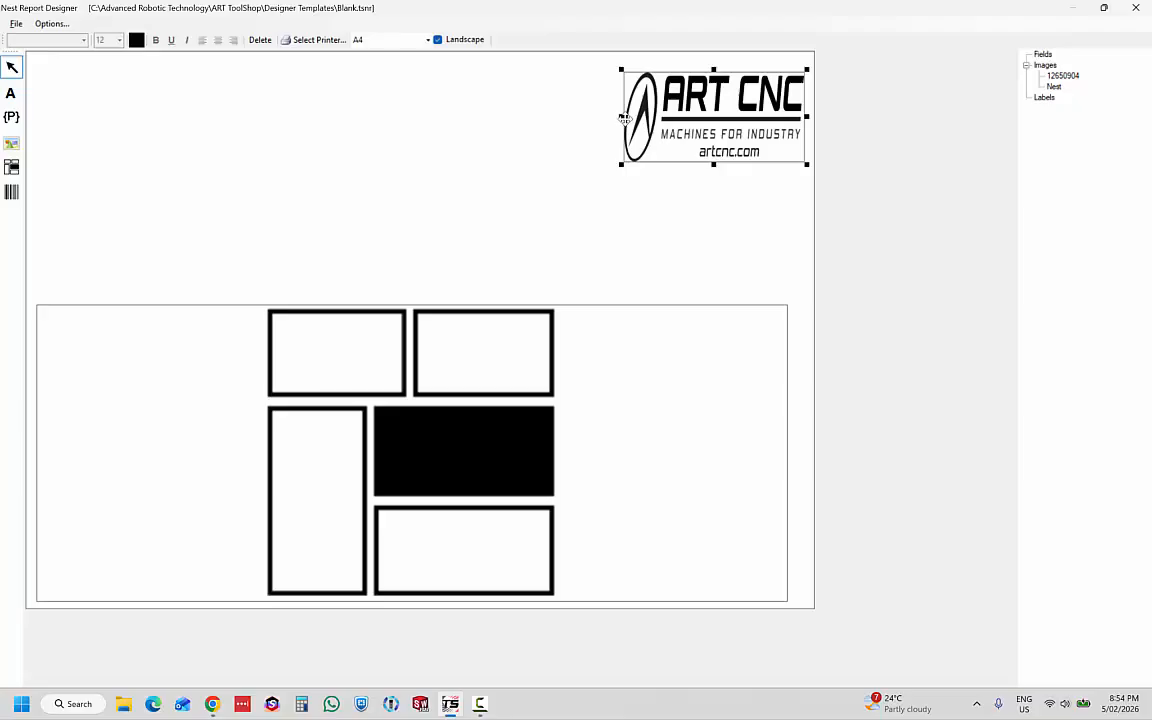
{"action": "left_click_drag", "start_coordinate": [620, 126], "coordinate": [606, 122]}
{"action": "left_click", "coordinate": [592, 124]}
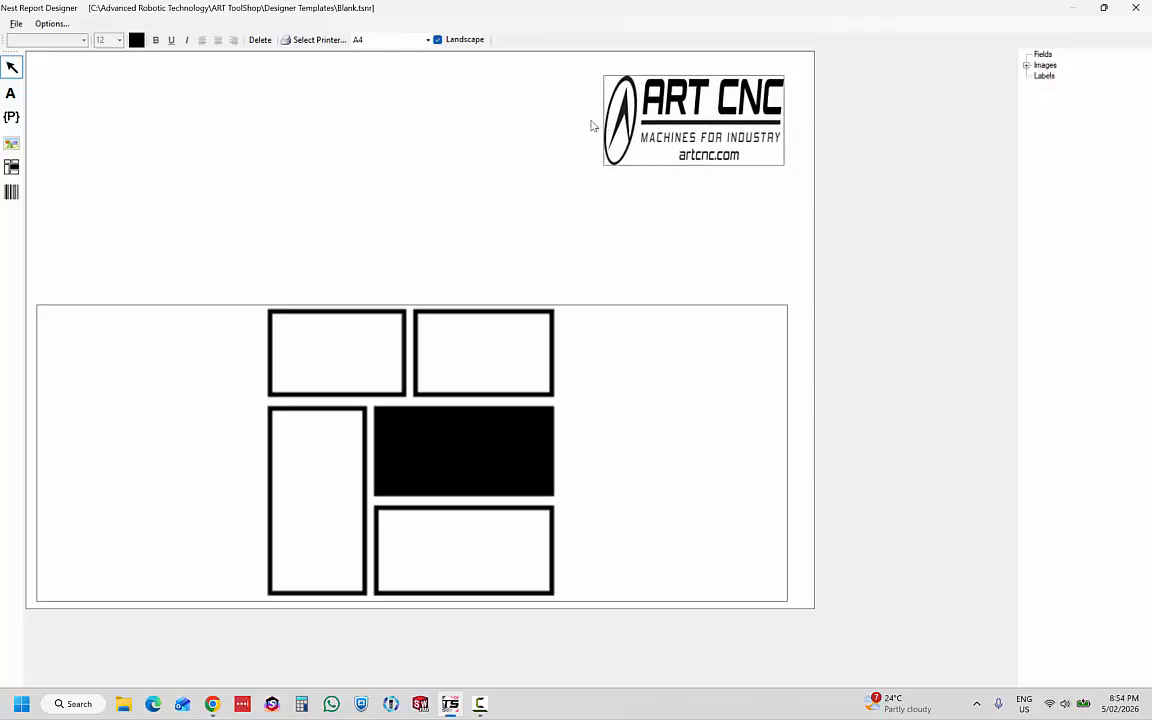
{"action": "left_click", "coordinate": [608, 122]}
{"action": "left_click_drag", "start_coordinate": [607, 121], "coordinate": [477, 118]}
{"action": "left_click", "coordinate": [362, 157]}
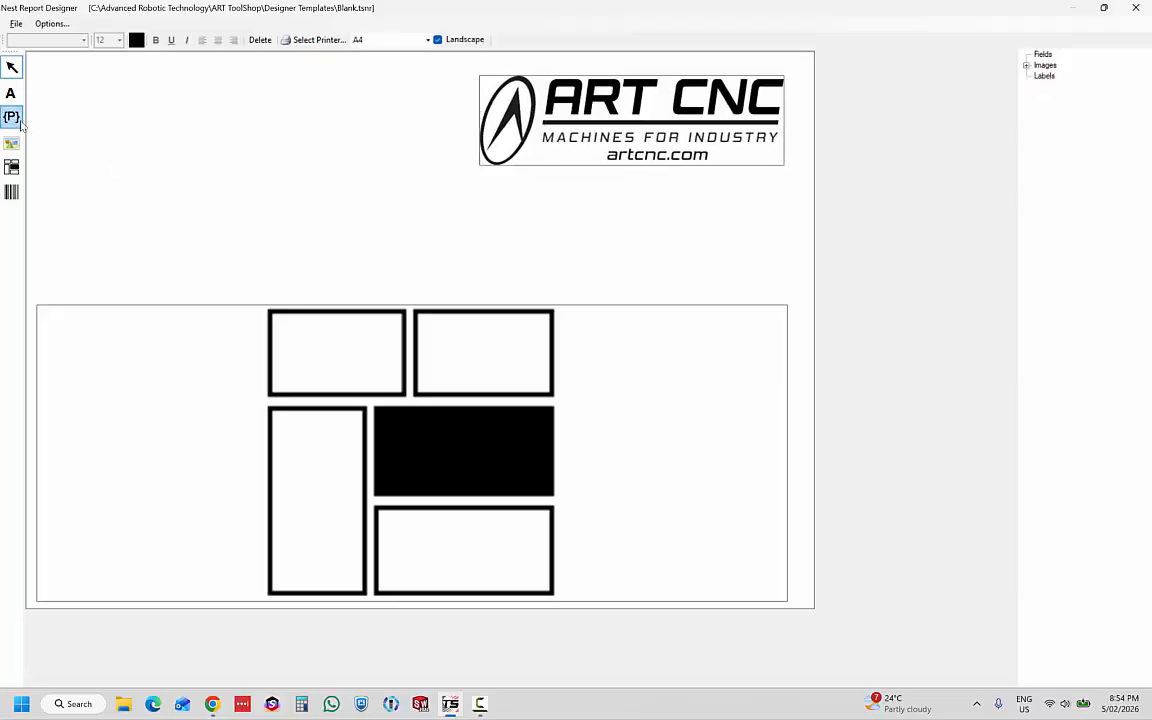
- Add a text label to the left of the logo and replace its placeholder with "CNC NEST REPORT"
{"action": "left_click", "coordinate": [11, 94]}
{"action": "left_click", "coordinate": [14, 94]}
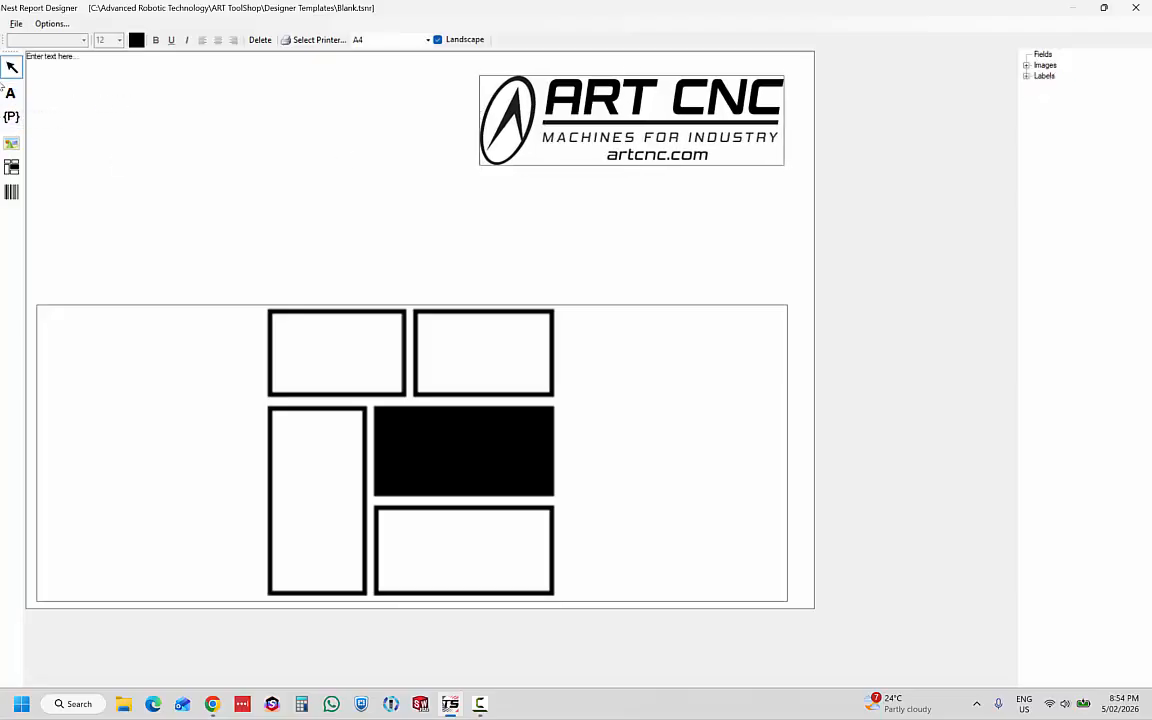
{"action": "left_click", "coordinate": [53, 58]}
{"action": "left_click_drag", "start_coordinate": [62, 57], "coordinate": [293, 99]}
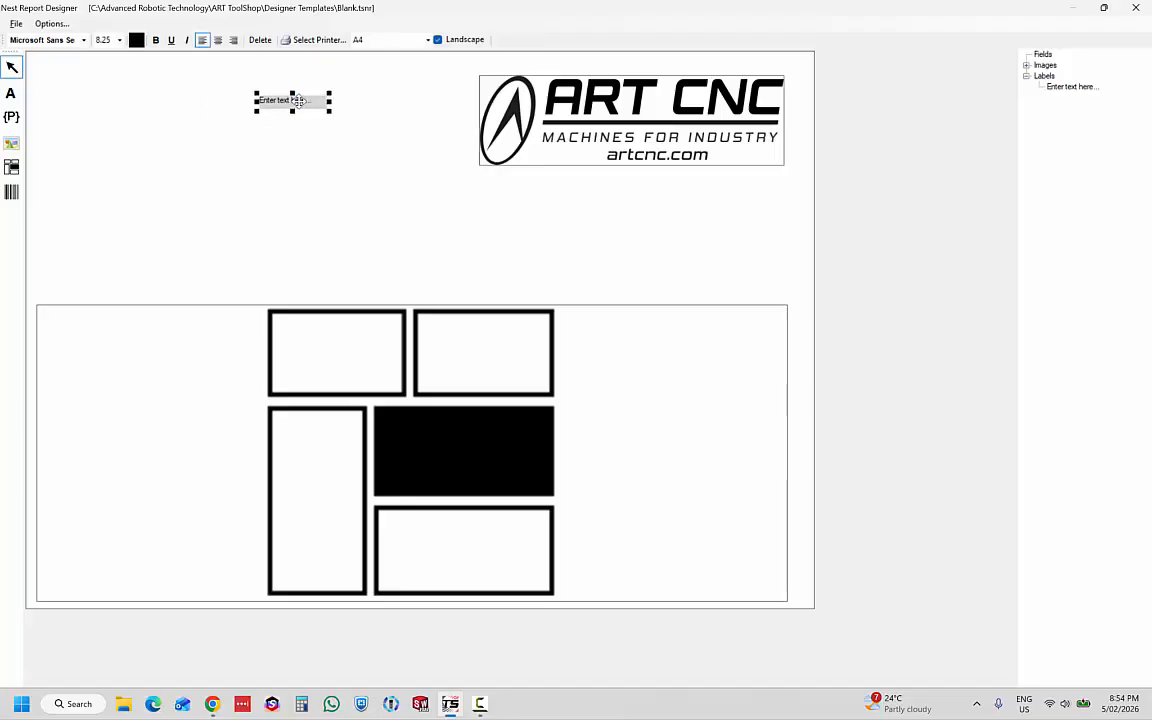
{"action": "key", "text": "shift+Left"}
{"action": "key", "text": "shift+Left"}
{"action": "key", "text": "shift+Left"}
{"action": "key", "text": "shift+Left"}
{"action": "key", "text": "shift+Left"}
{"action": "key", "text": "shift+Left"}
{"action": "key", "text": "shift+Left"}
{"action": "key", "text": "shift+Left"}
{"action": "key", "text": "shift+Left"}
{"action": "key", "text": "shift+Left"}
{"action": "key", "text": "shift+Left"}
{"action": "key", "text": "shift+Left"}
{"action": "key", "text": "shift+Left"}
{"action": "key", "text": "shift+Left"}
{"action": "key", "text": "shift+Left"}
{"action": "key", "text": "BackSpace"}
{"action": "type", "text": "CNC NEST REPORT"}
- Set the title's font size to 40 and enlarge its text box to show the whole title beside the logo
{"action": "left_click_drag", "start_coordinate": [258, 110], "coordinate": [139, 110]}
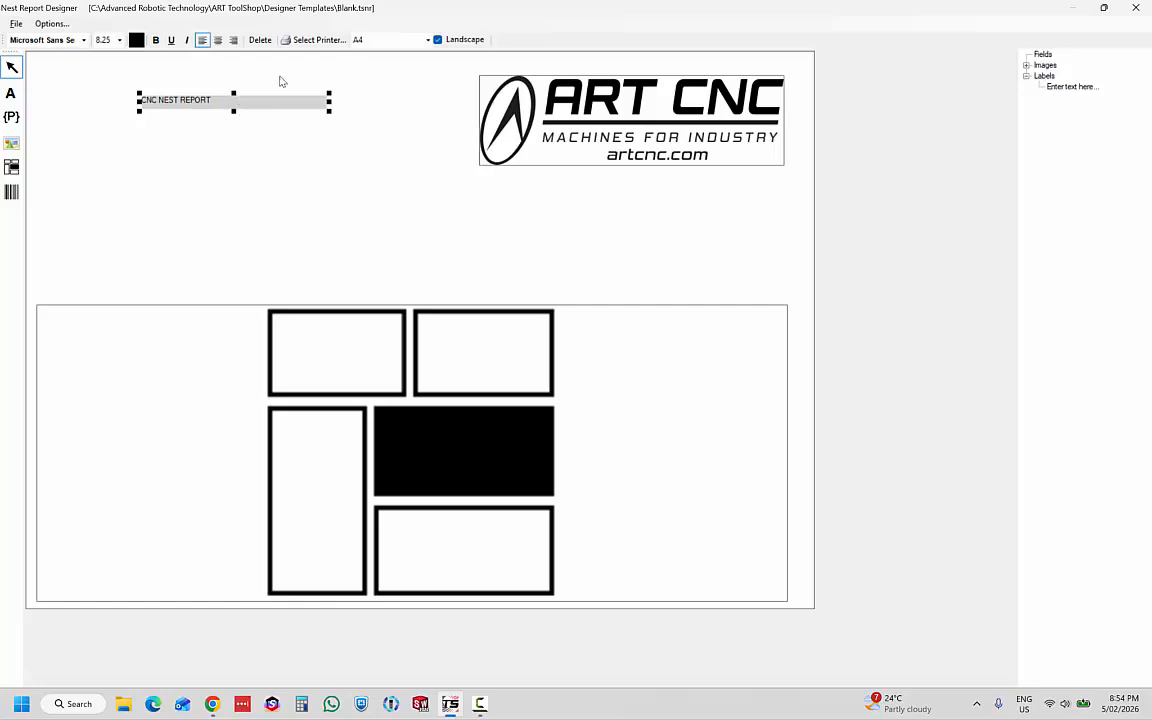
{"action": "left_click", "coordinate": [119, 40]}
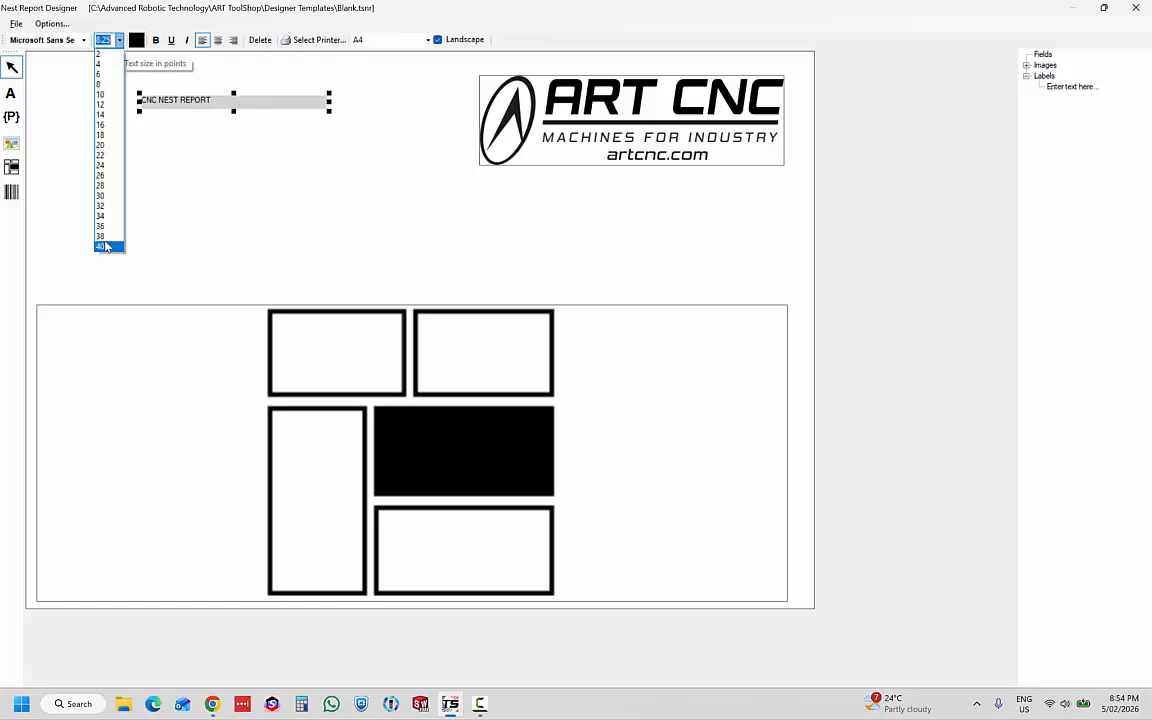
{"action": "left_click", "coordinate": [107, 224]}
{"action": "left_click_drag", "start_coordinate": [140, 97], "coordinate": [50, 97]}
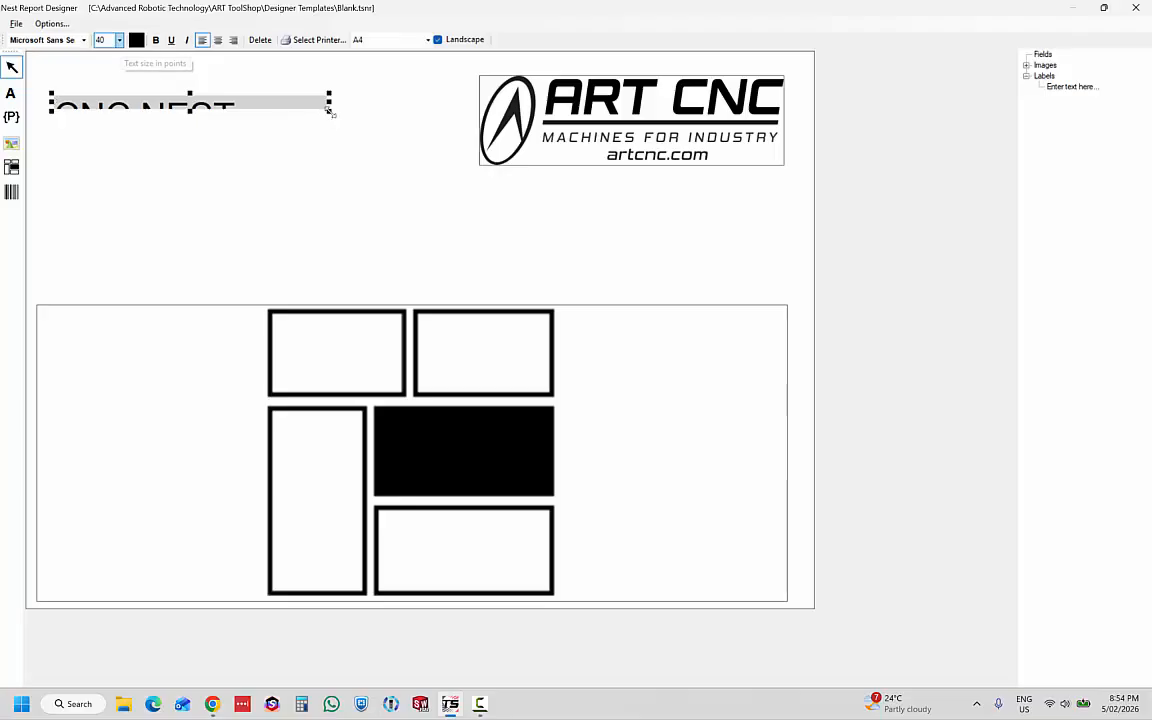
{"action": "left_click_drag", "start_coordinate": [333, 118], "coordinate": [465, 157]}
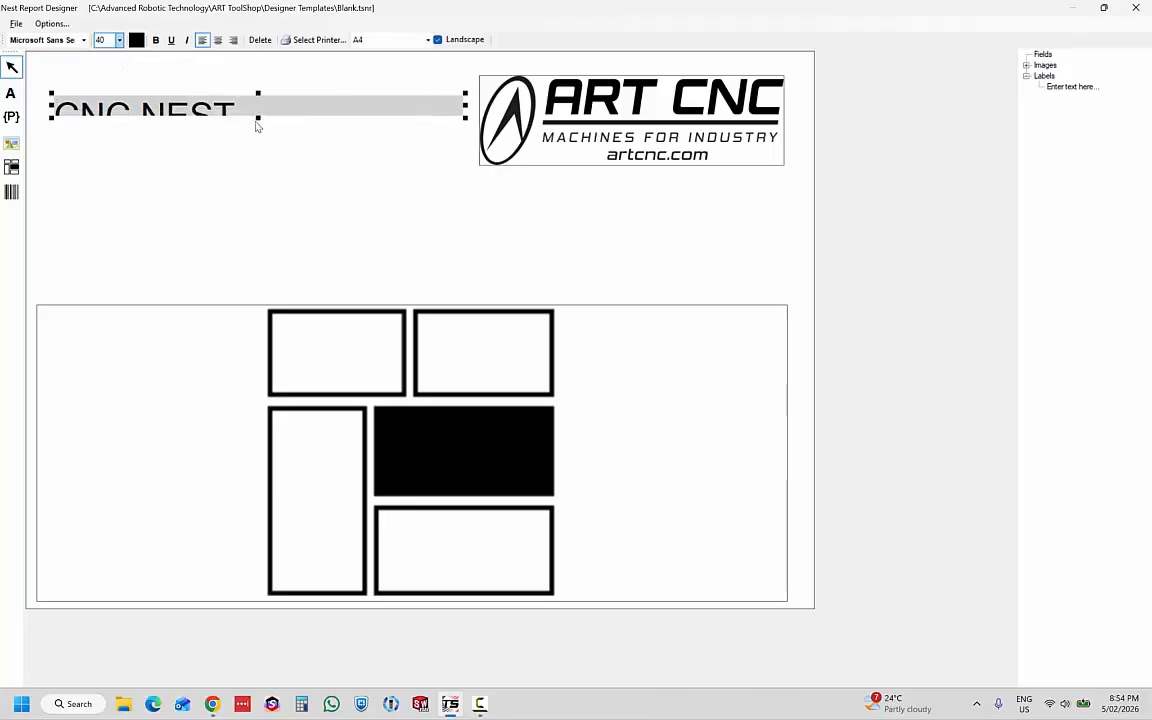
{"action": "left_click_drag", "start_coordinate": [258, 120], "coordinate": [270, 150]}
- Centre-align the "CNC NEST REPORT" title and move it slightly up, level with the logo
{"action": "left_click", "coordinate": [218, 40]}
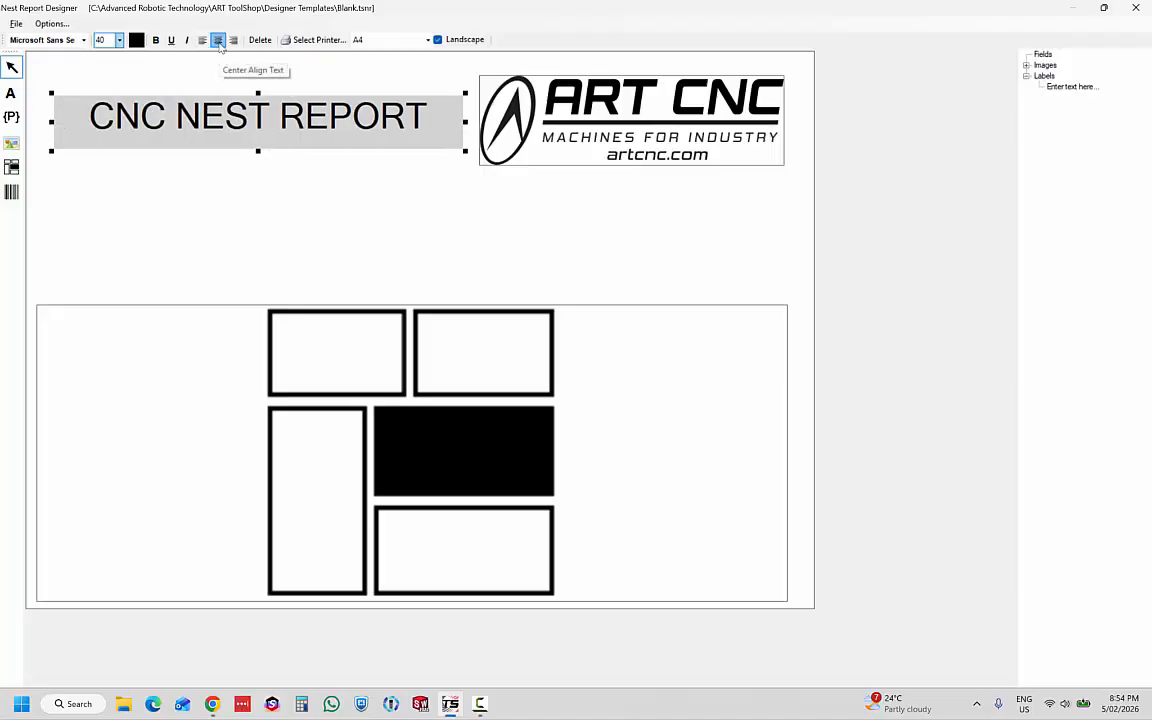
{"action": "left_click_drag", "start_coordinate": [278, 123], "coordinate": [278, 113]}
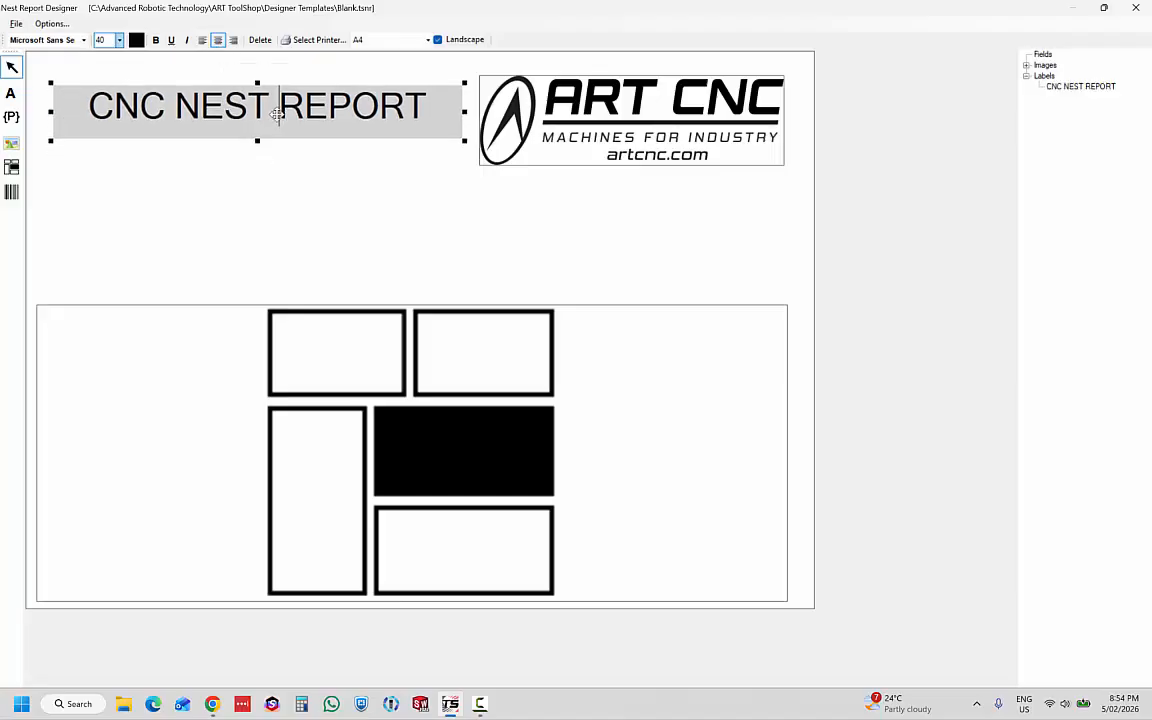
{"action": "double_click", "coordinate": [277, 113]}
{"action": "left_click", "coordinate": [347, 184]}
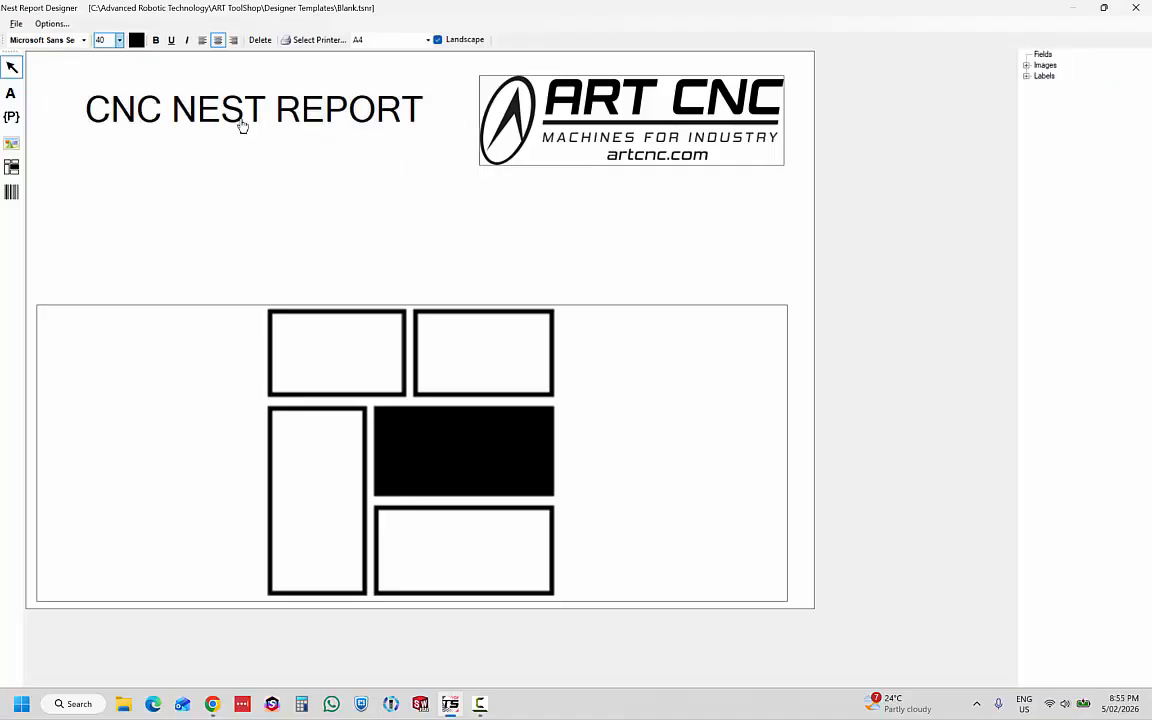
- Add the [Nest Filename] field and place it between the title and the nest drawing
{"action": "left_click", "coordinate": [11, 118]}
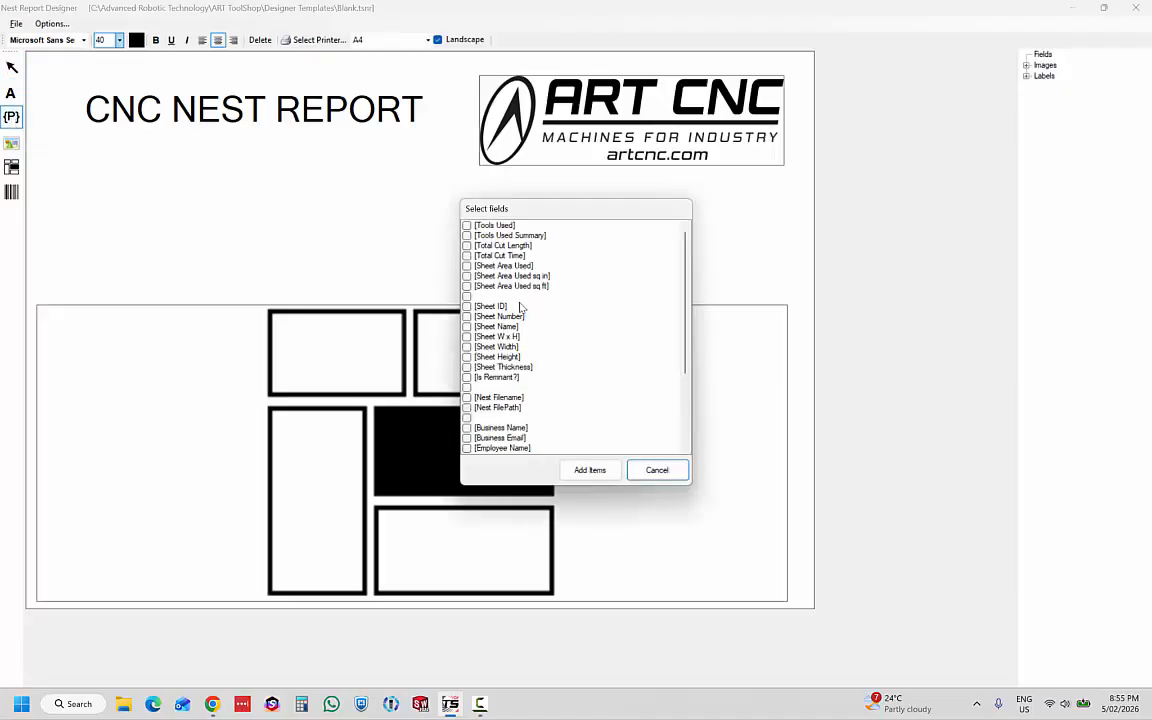
{"action": "scroll", "coordinate": [520, 307], "scroll_direction": "down", "scroll_amount": 1}
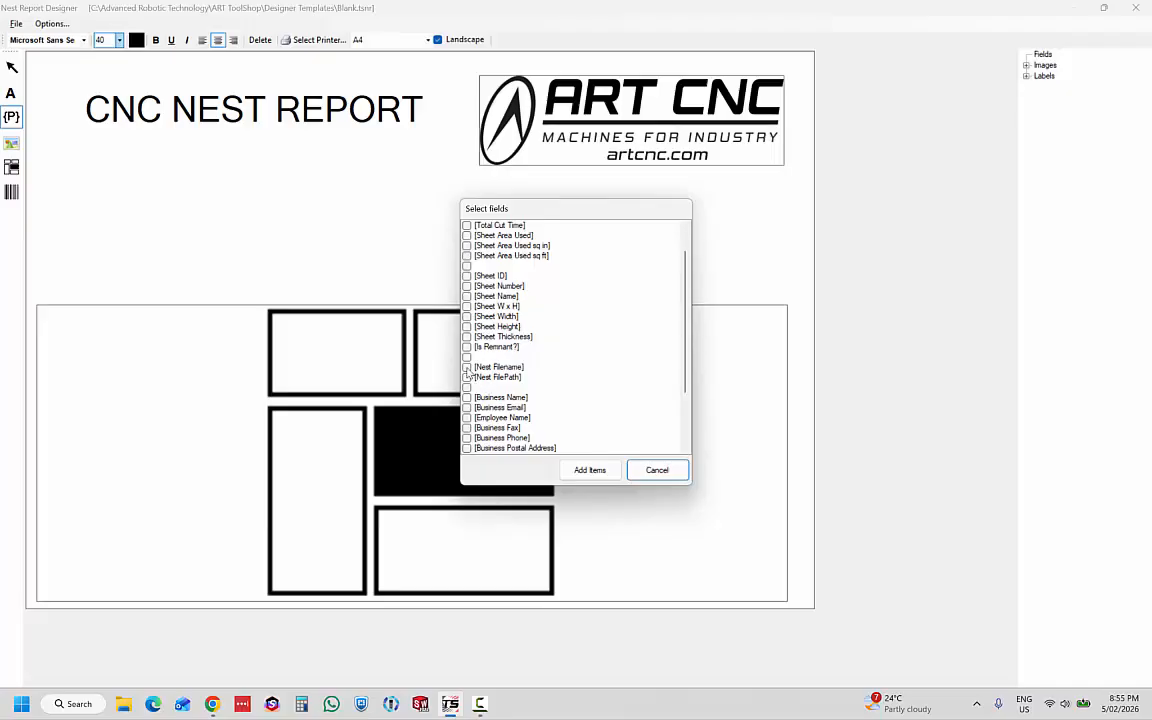
{"action": "left_click", "coordinate": [467, 368]}
{"action": "left_click", "coordinate": [590, 469]}
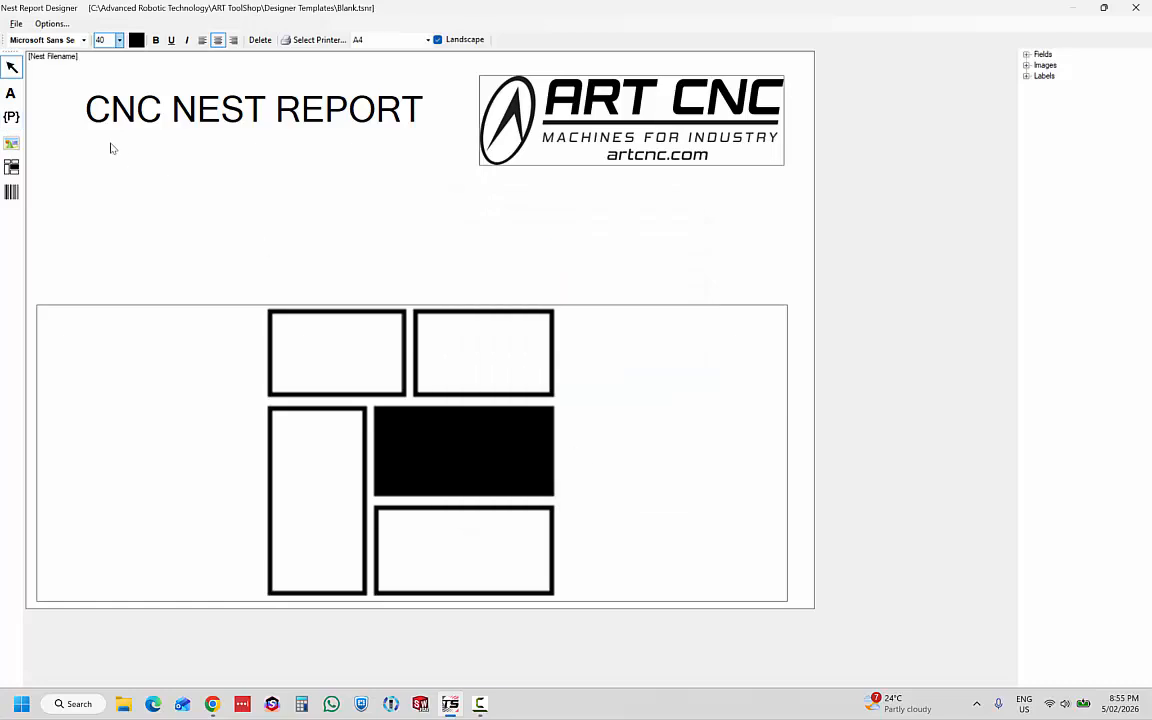
{"action": "left_click_drag", "start_coordinate": [58, 50], "coordinate": [424, 262]}
- Set the [Nest Filename] field's font size to 30 and enlarge and reposition its box above the nest drawing
{"action": "left_click", "coordinate": [119, 40]}
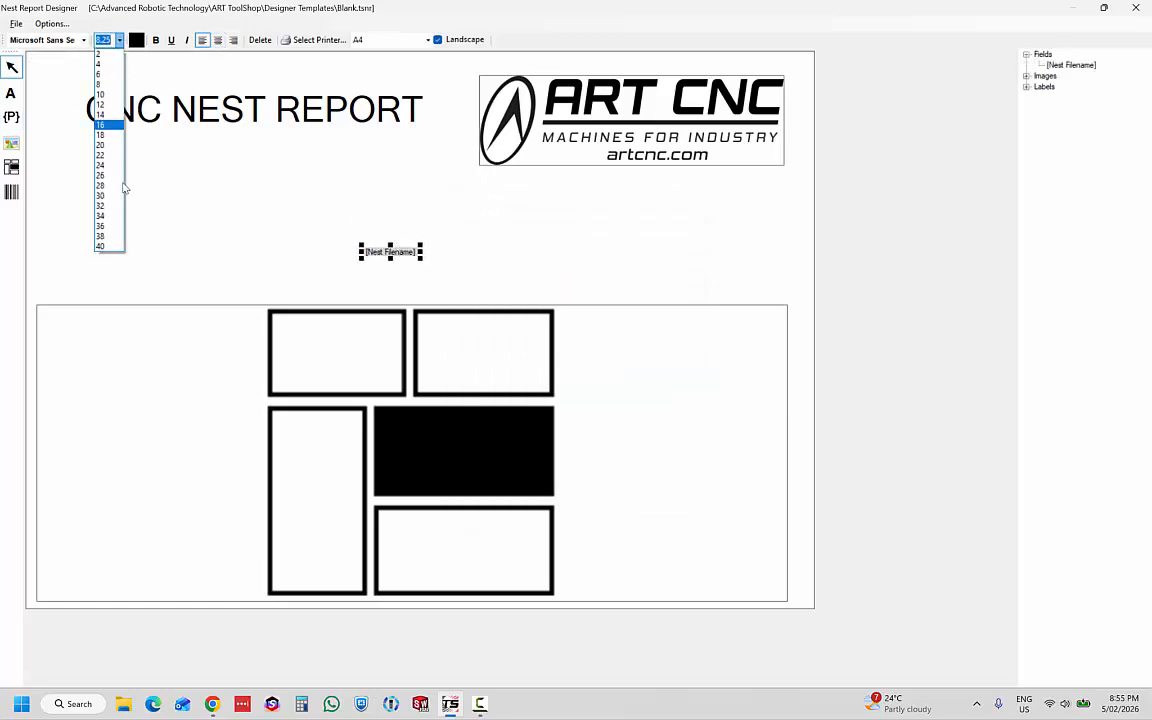
{"action": "left_click", "coordinate": [100, 180]}
{"action": "left_click_drag", "start_coordinate": [405, 248], "coordinate": [432, 258]}
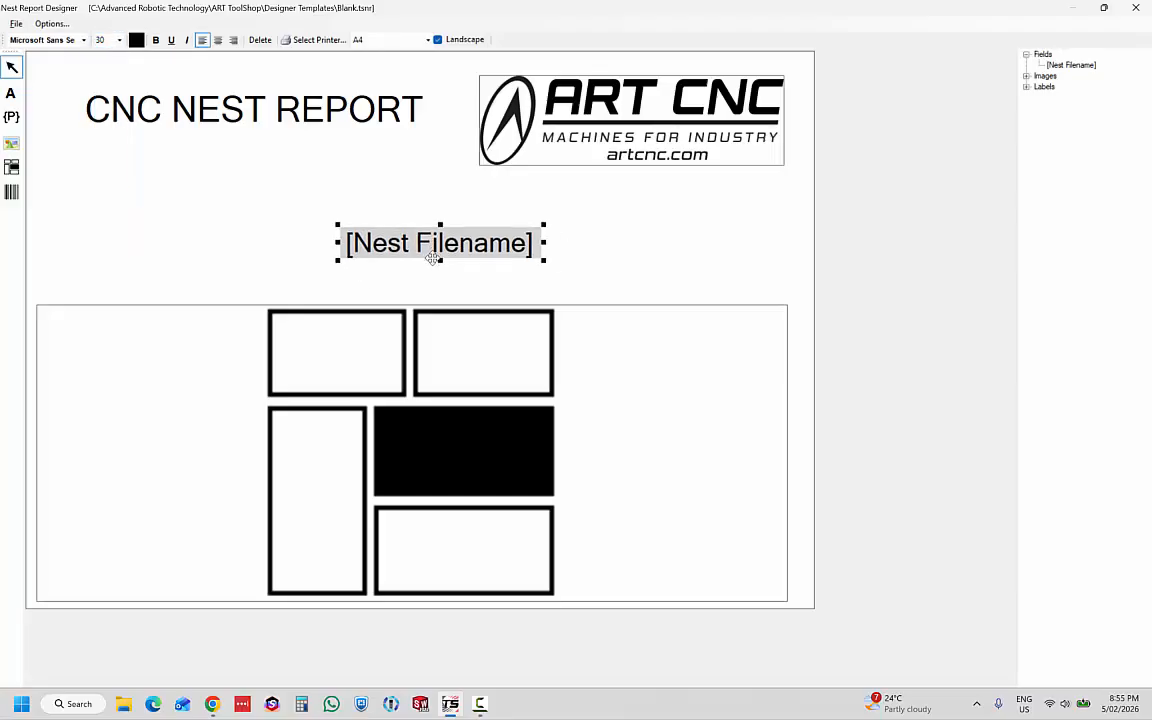
- Add a text label reading "Filename" immediately in front of the [Nest Filename] field
{"action": "left_click", "coordinate": [11, 94]}
{"action": "left_click_drag", "start_coordinate": [56, 57], "coordinate": [327, 248]}
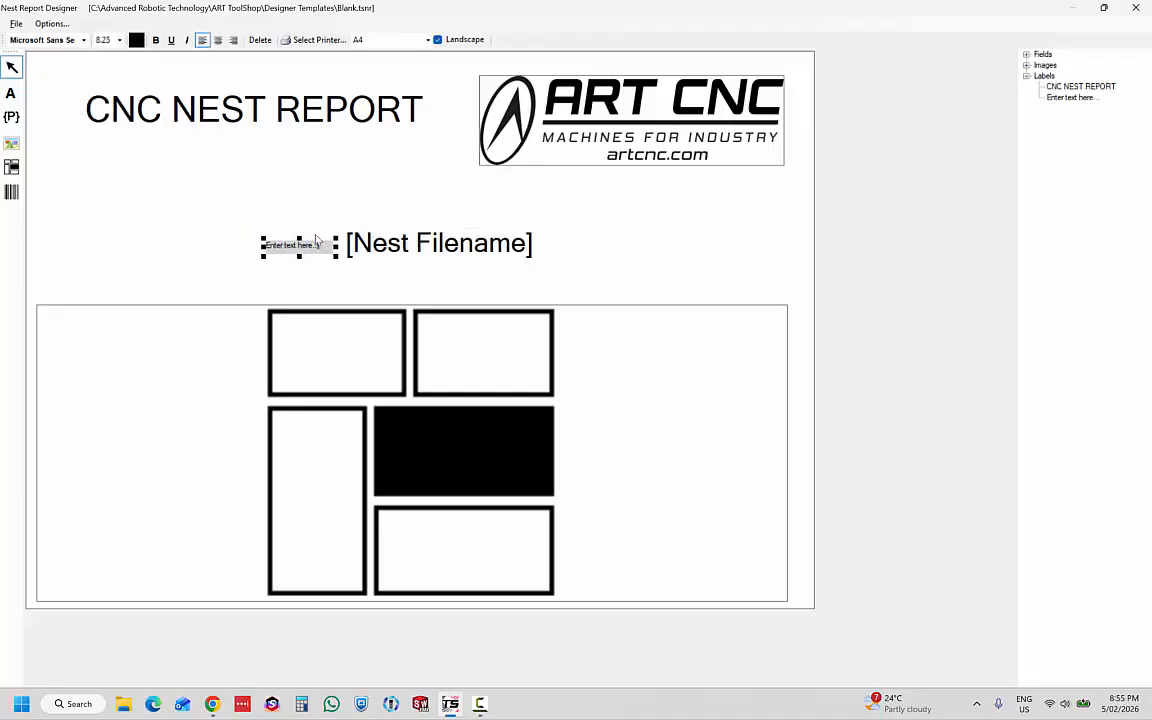
{"action": "double_click", "coordinate": [316, 242]}
{"action": "type", "text": "Filename"}
- Set the Filename label's font size to 40, enlarge its box to show the whole word, and line it up with the field
{"action": "left_click", "coordinate": [118, 40]}
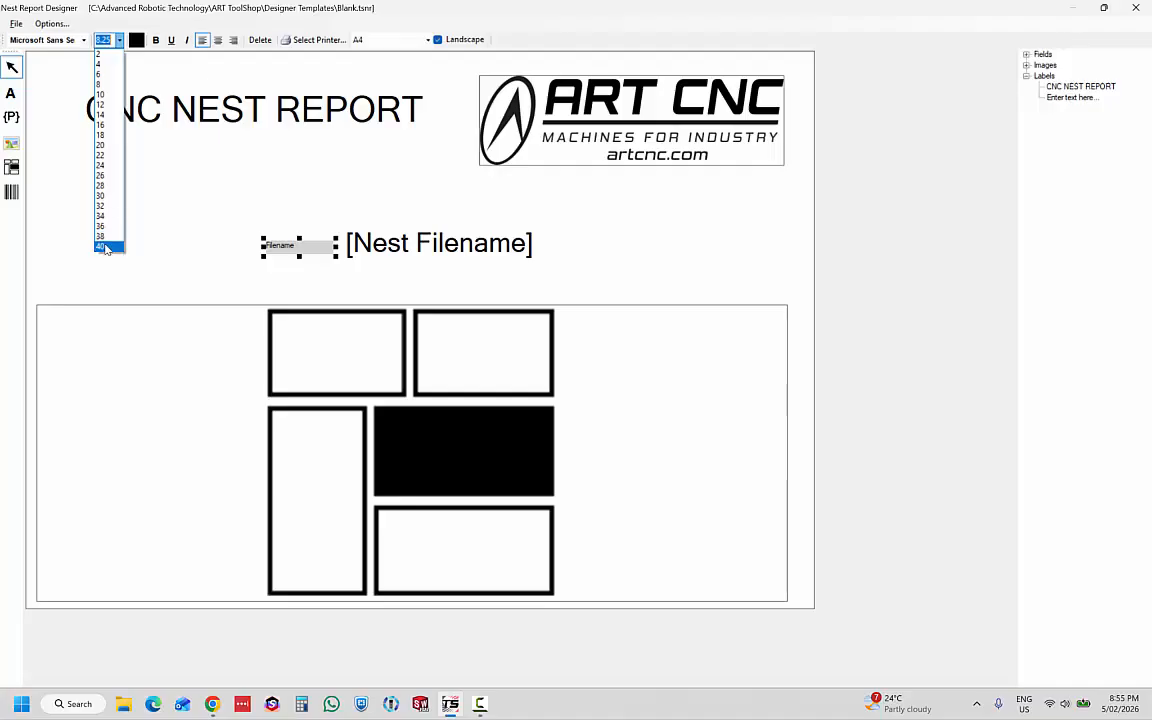
{"action": "left_click", "coordinate": [100, 246]}
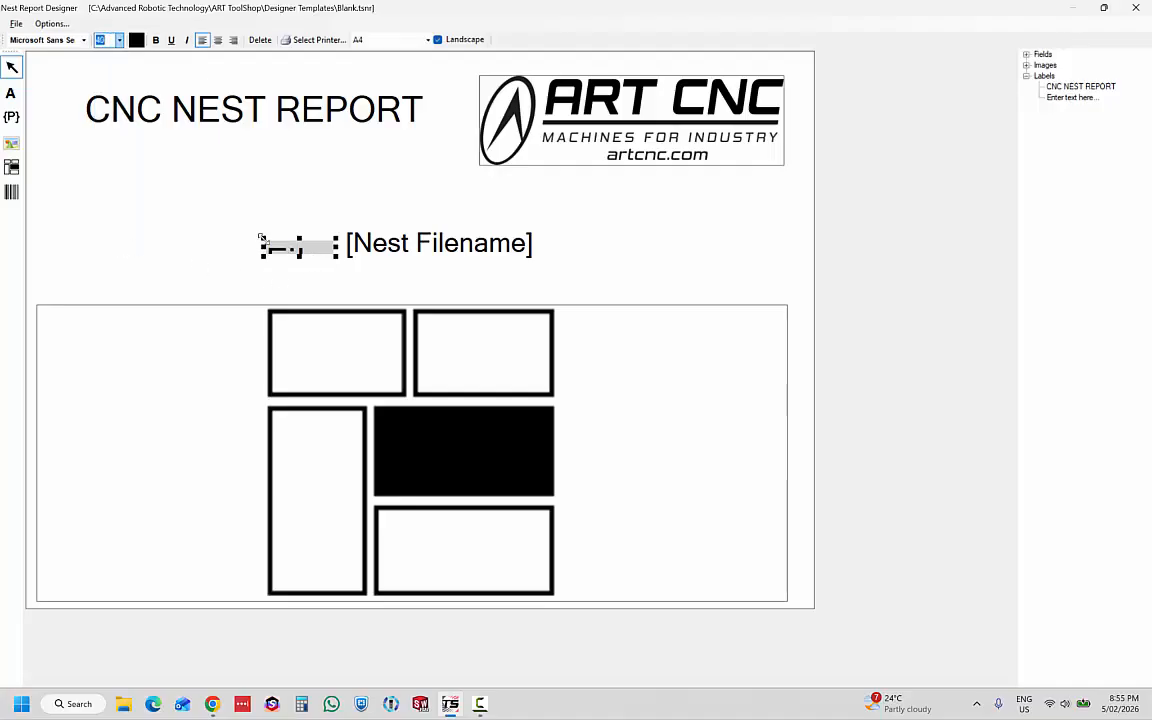
{"action": "left_click_drag", "start_coordinate": [260, 237], "coordinate": [136, 214]}
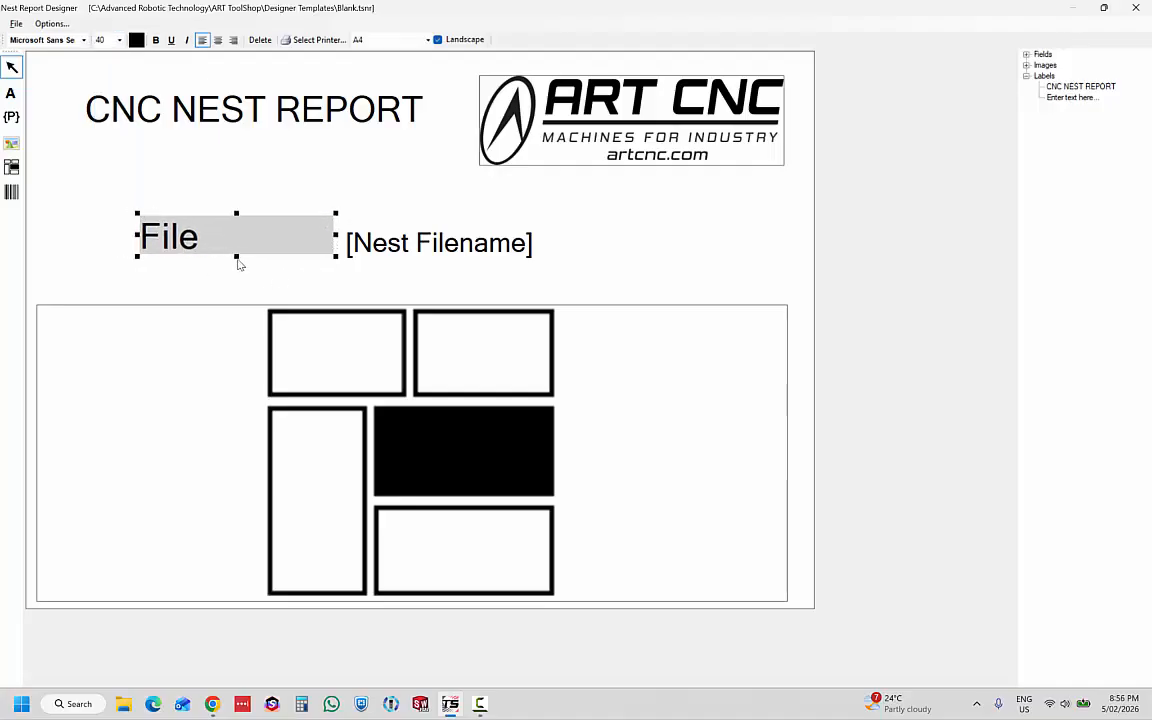
{"action": "mouse_move", "coordinate": [237, 258]}
{"action": "left_mouse_down"}
{"action": "mouse_move", "coordinate": [237, 269]}
{"action": "mouse_move", "coordinate": [263, 246]}
{"action": "mouse_move", "coordinate": [249, 252]}
{"action": "left_mouse_up"}
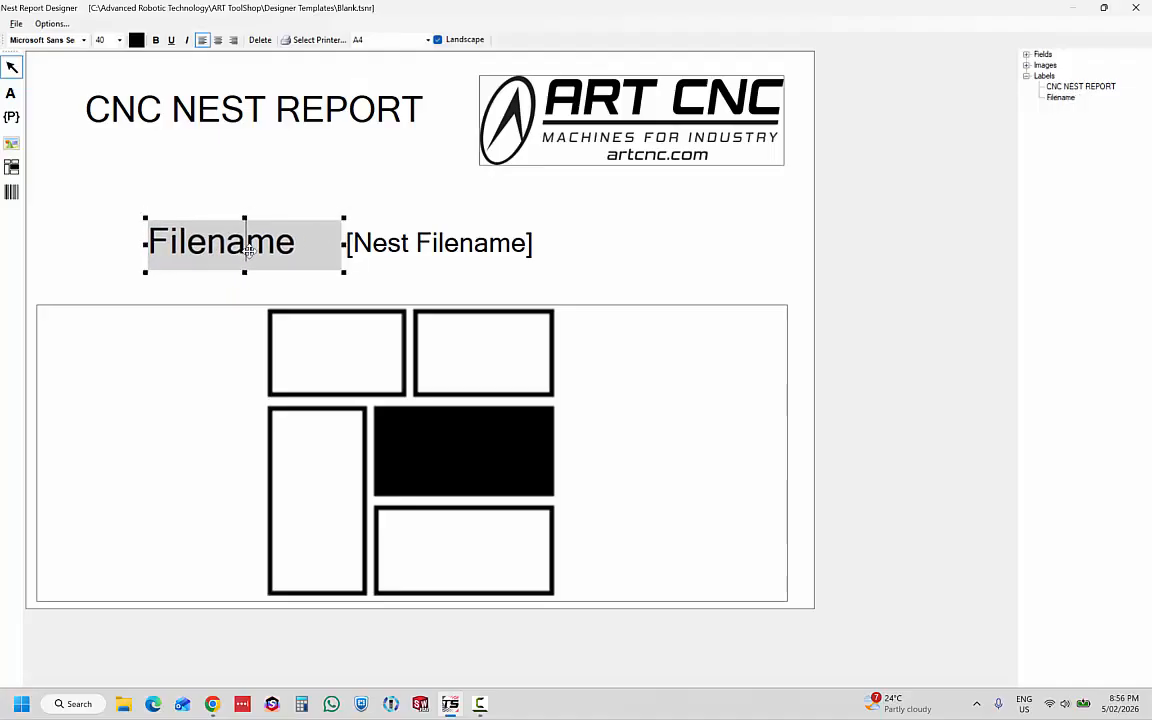
- Right-align the Filename label's text against the [Nest Filename] field and set its font size to 26
{"action": "left_click", "coordinate": [233, 40]}
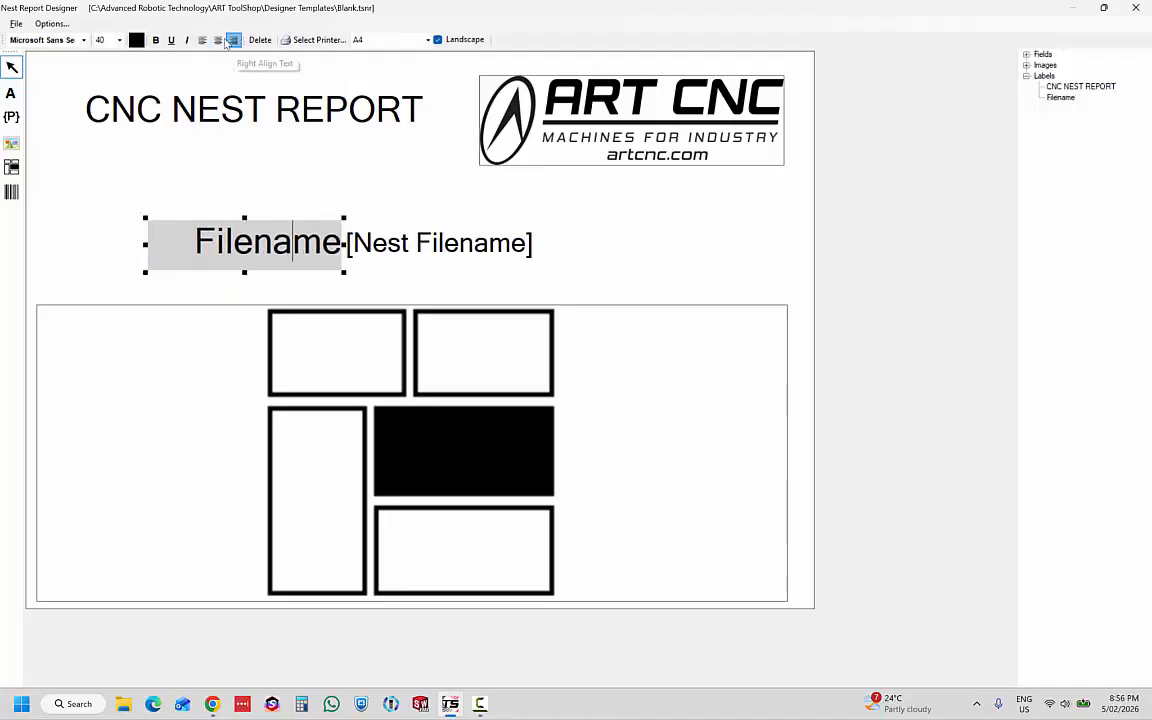
{"action": "left_click", "coordinate": [119, 40]}
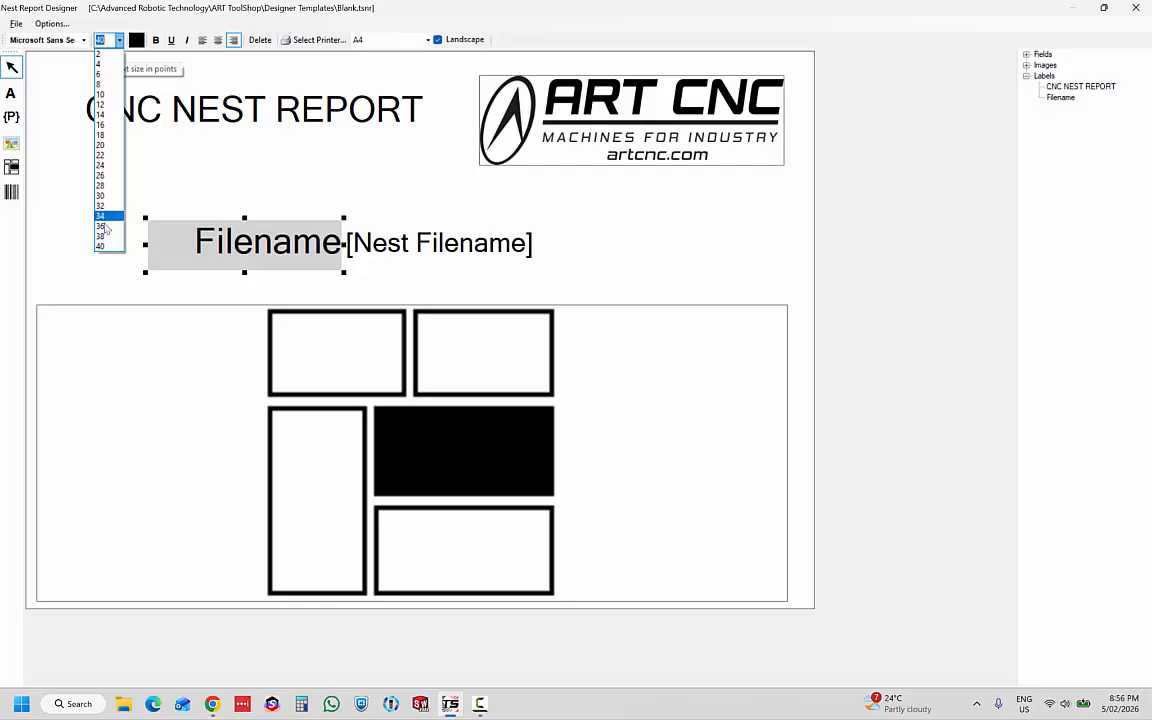
{"action": "left_click", "coordinate": [102, 175]}
{"action": "mouse_move", "coordinate": [301, 244]}
{"action": "left_mouse_down"}
{"action": "mouse_move", "coordinate": [307, 253]}
{"action": "mouse_move", "coordinate": [298, 244]}
{"action": "left_mouse_up"}
{"action": "left_click", "coordinate": [440, 243]}
{"action": "left_click", "coordinate": [559, 296]}
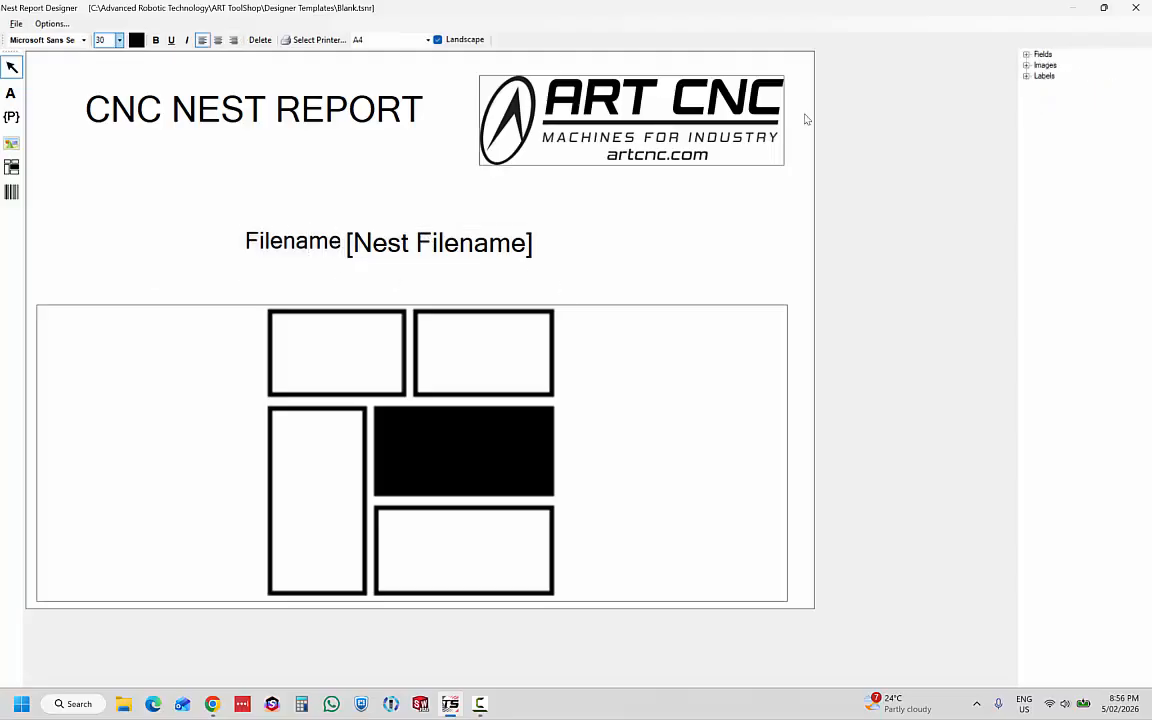
- Close the designer, saving the changes to Blank.tsnr, and preview the nest report with this template
{"action": "left_click", "coordinate": [1136, 7]}
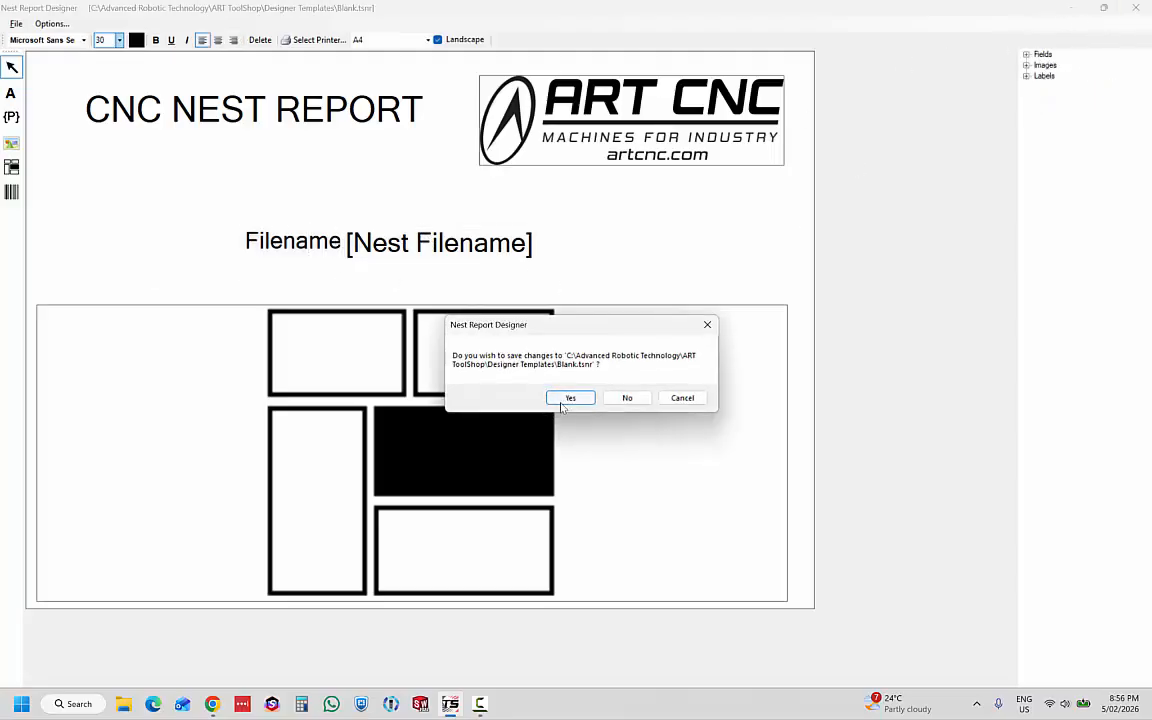
{"action": "left_click", "coordinate": [588, 398]}
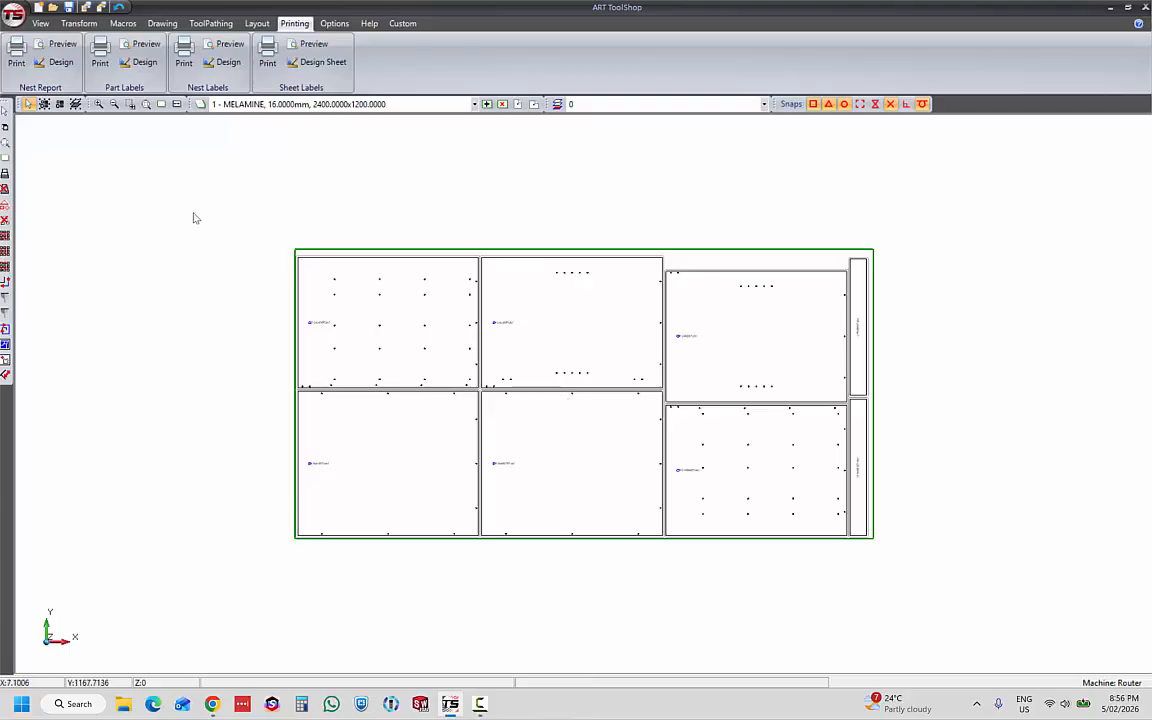
{"action": "left_click", "coordinate": [58, 44]}
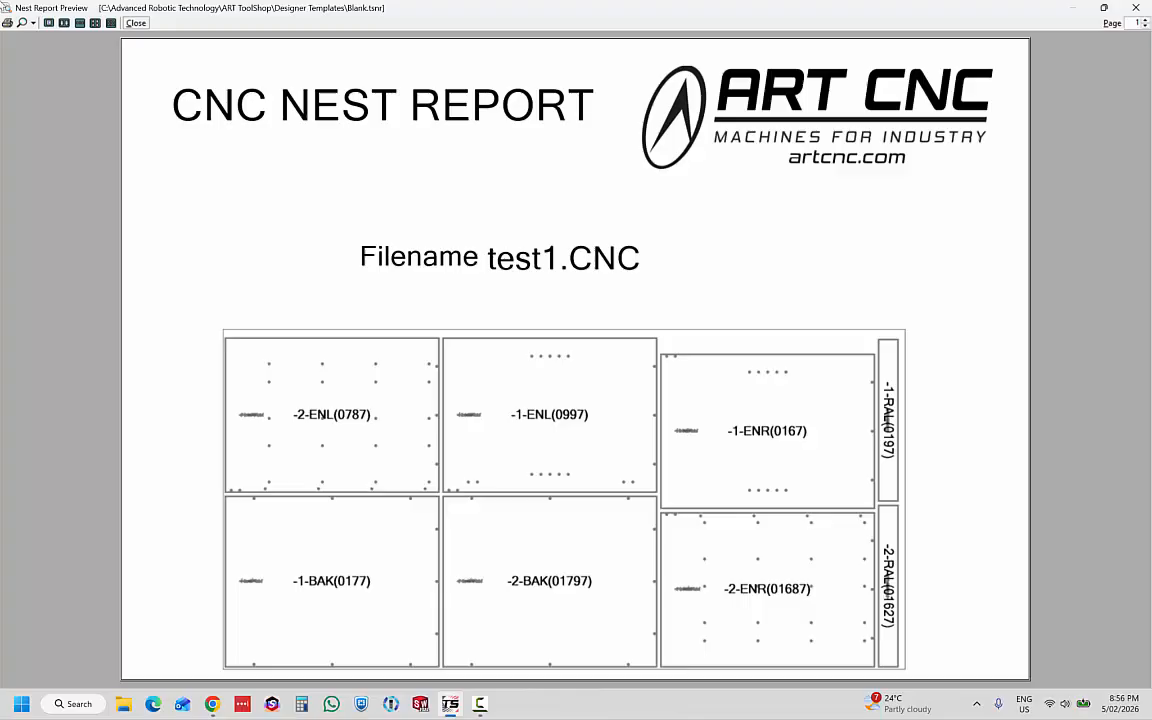
{"action": "left_click", "coordinate": [134, 22]}
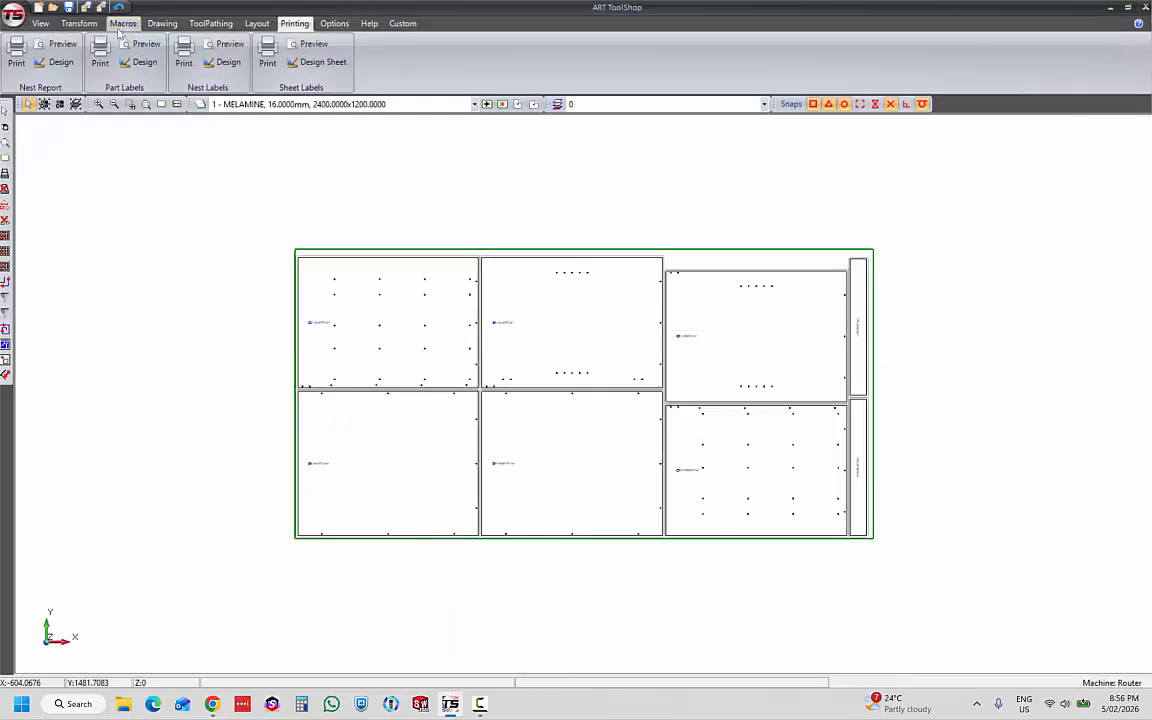
- Load the ART CNC Nest Report.tsnr template in the nest report designer, close it and preview the nest report
{"action": "left_click", "coordinate": [55, 62]}
{"action": "left_click", "coordinate": [16, 23]}
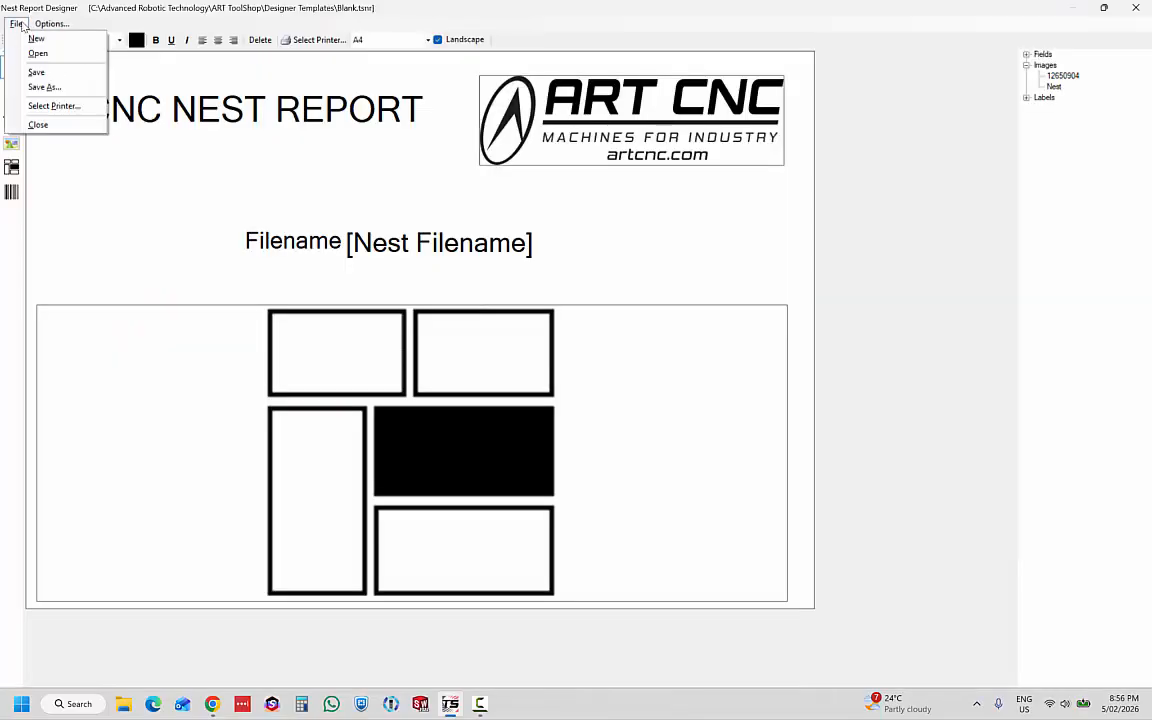
{"action": "left_click", "coordinate": [36, 51]}
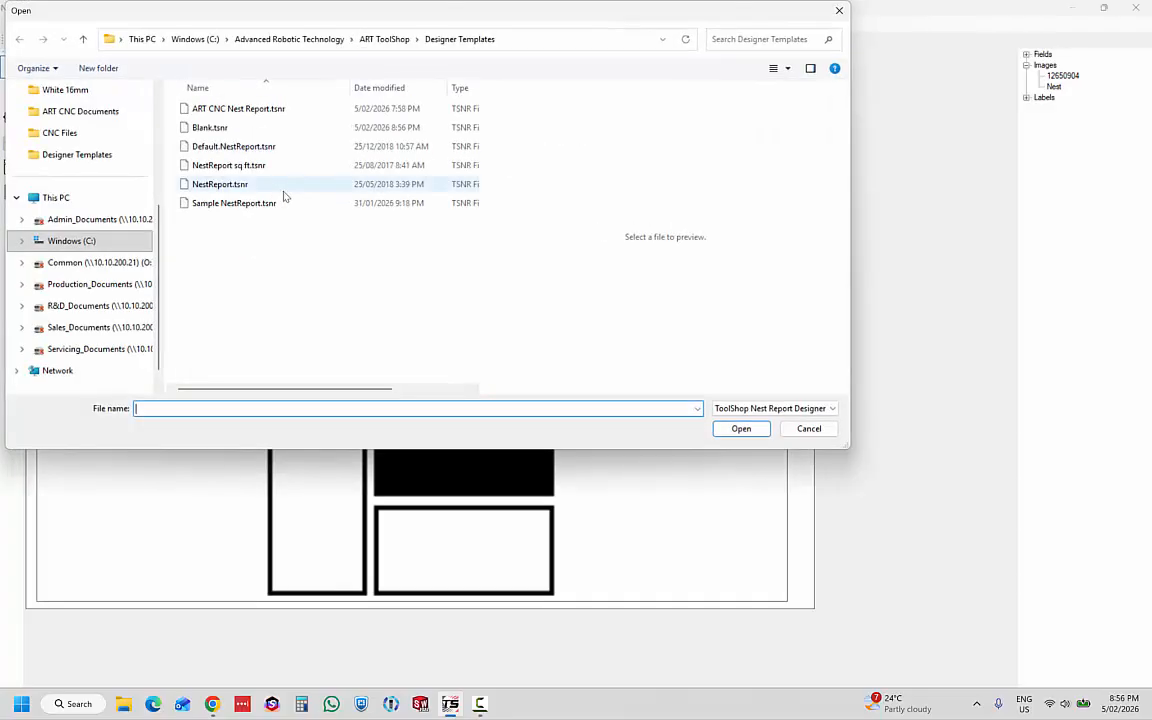
{"action": "left_click", "coordinate": [228, 108]}
{"action": "left_click", "coordinate": [717, 432]}
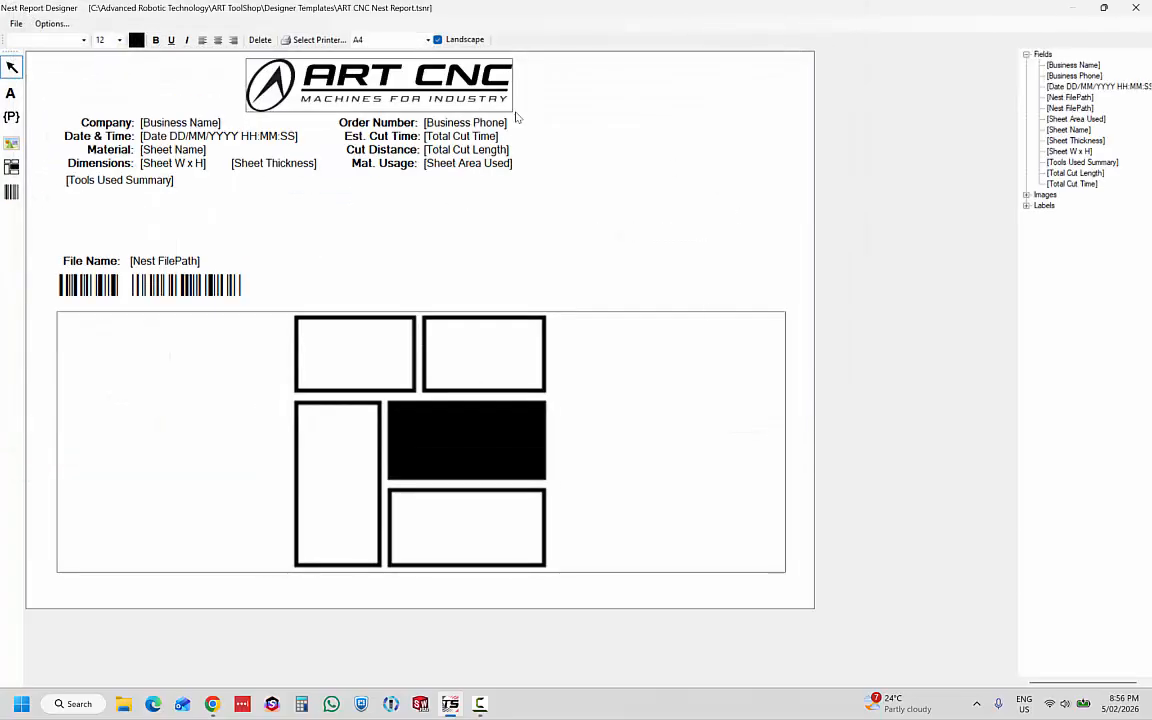
{"action": "left_click", "coordinate": [1145, 12]}
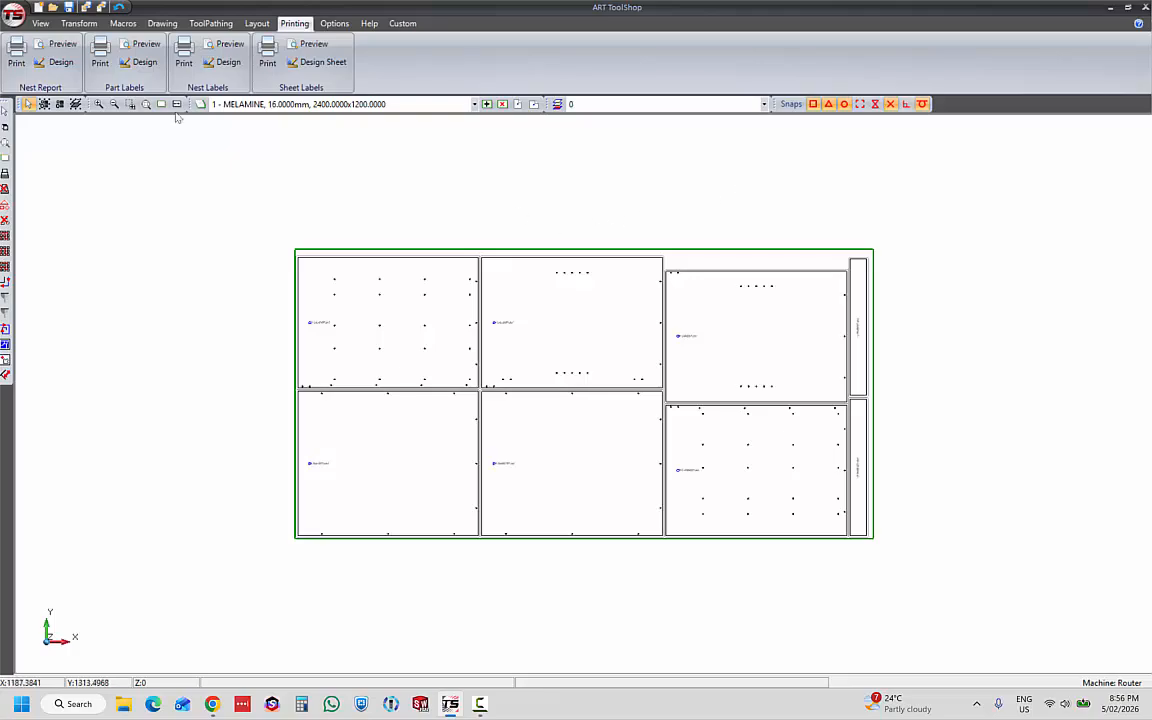
{"action": "left_click", "coordinate": [58, 43]}
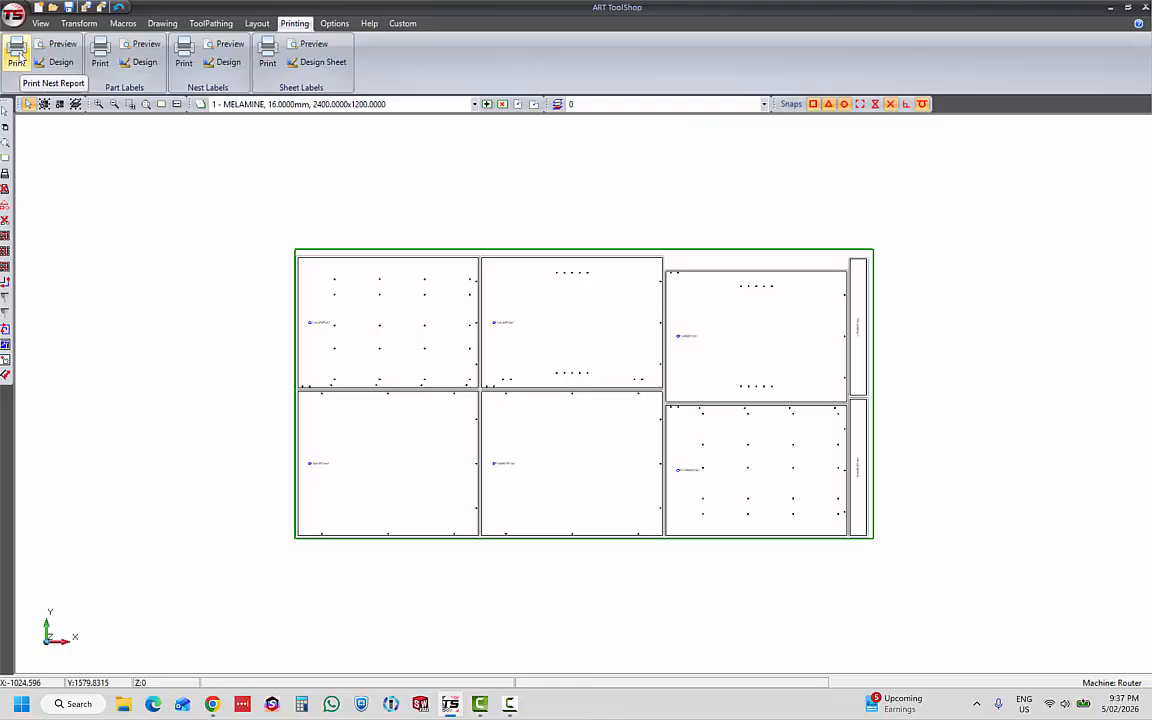
{"action": "left_click", "coordinate": [410, 290]}
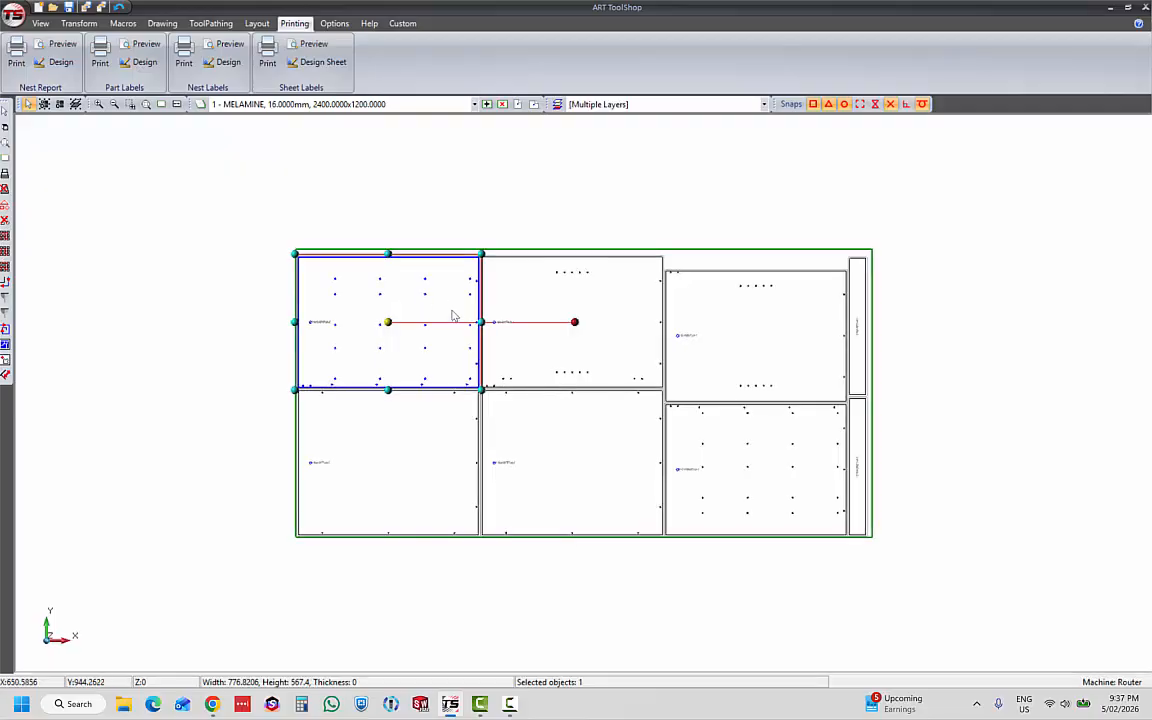
{"action": "left_click", "coordinate": [447, 240]}
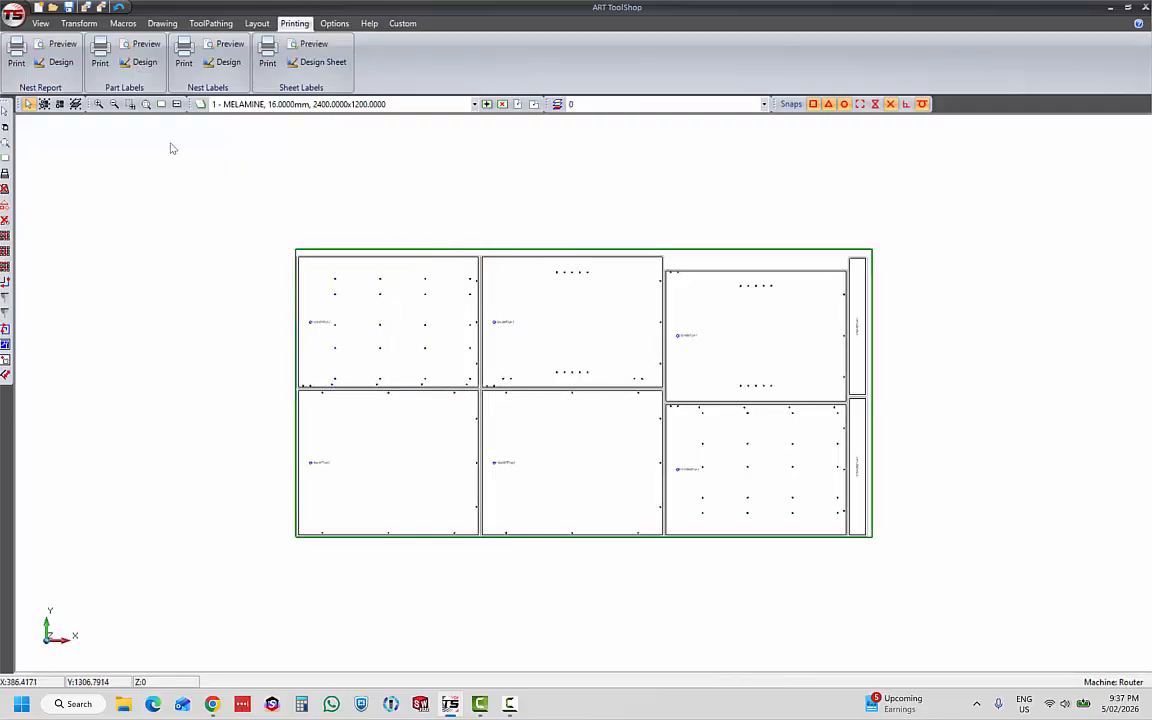
- Output all sheets to the machine as "test" in the Test files folder, printing the nest report to test.pdf on export
{"action": "left_click", "coordinate": [14, 20]}
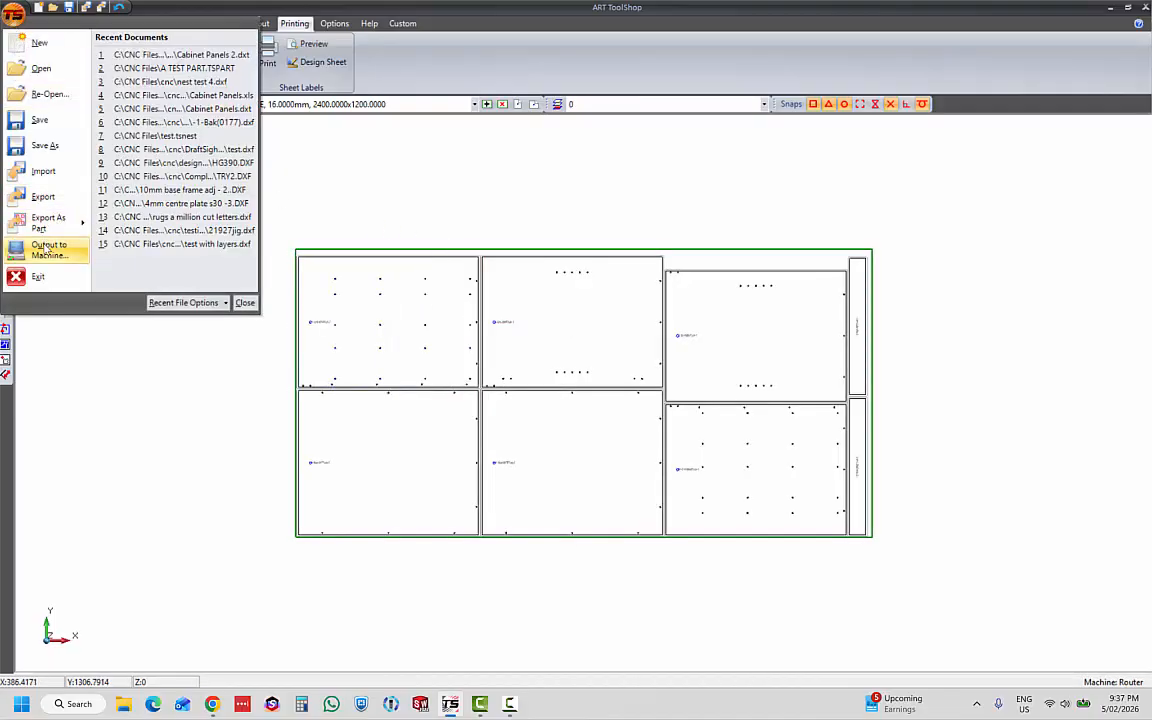
{"action": "left_click", "coordinate": [47, 248]}
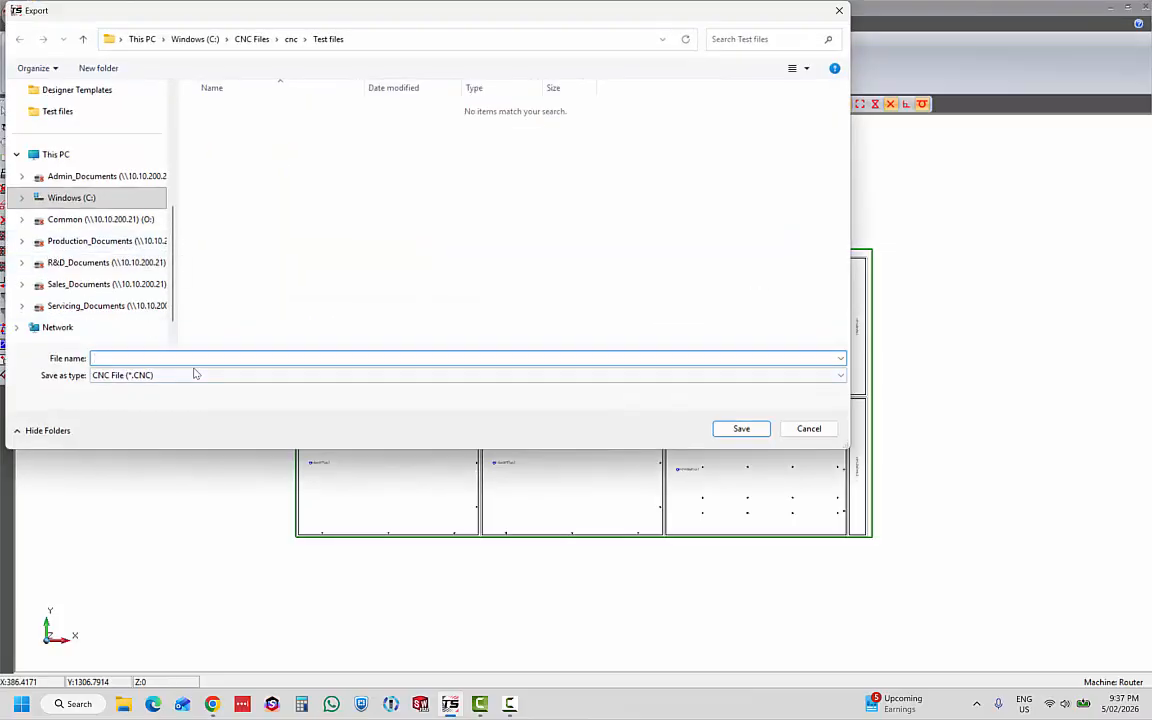
{"action": "type", "text": "test"}
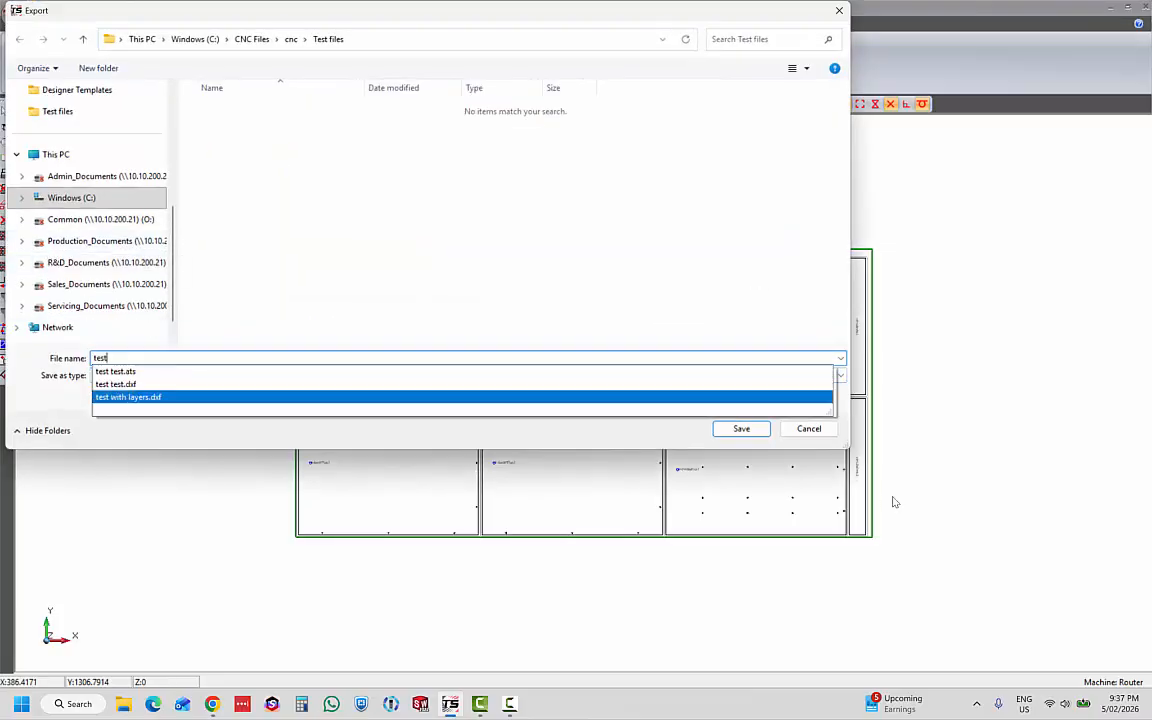
{"action": "left_click", "coordinate": [745, 430]}
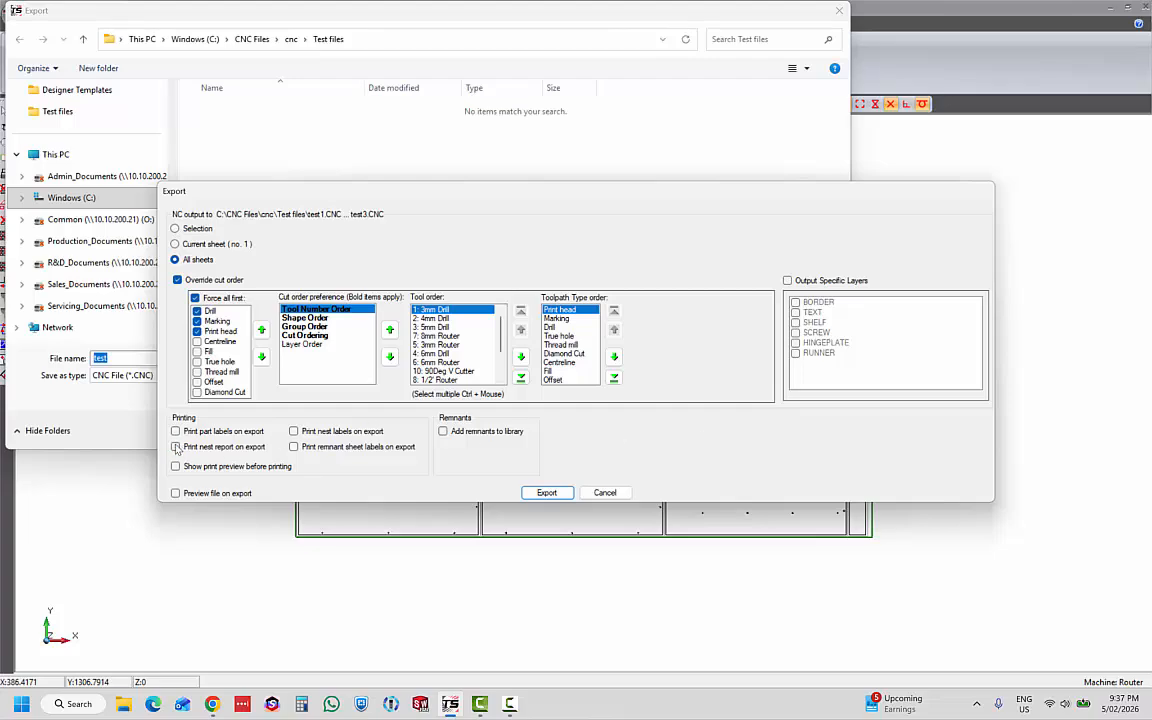
{"action": "left_click", "coordinate": [547, 493]}
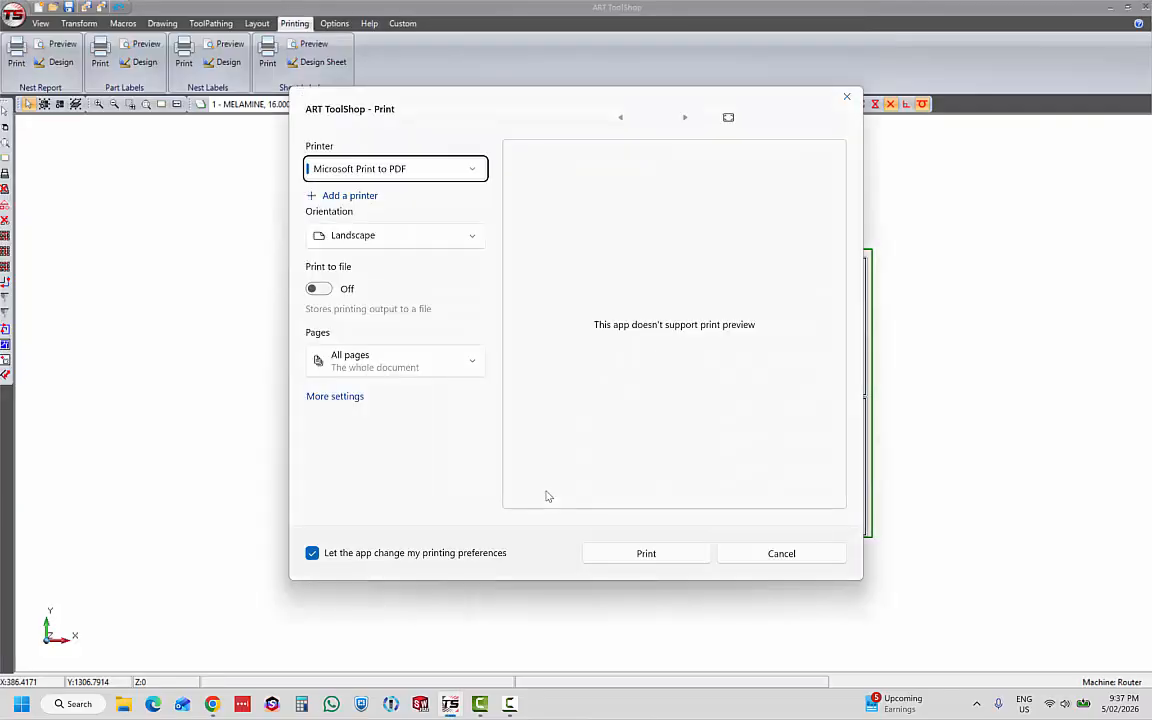
{"action": "left_click", "coordinate": [687, 556]}
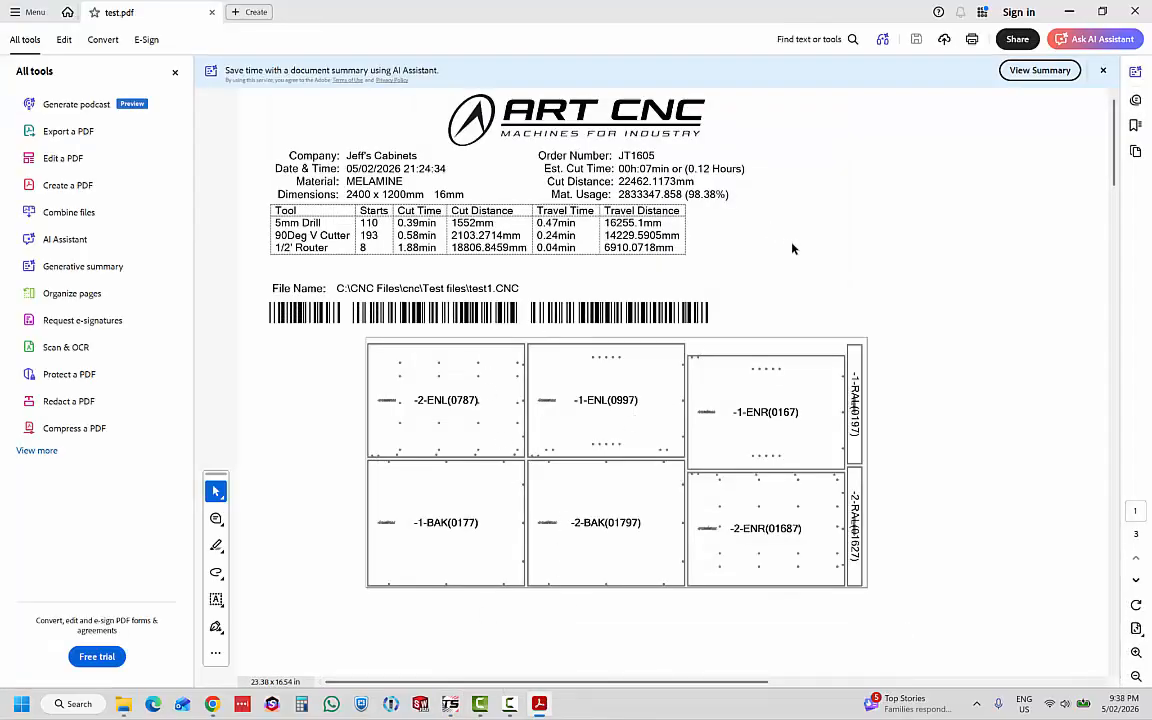
- Review the printed nest report pages in test.pdf in Adobe Acrobat, checking the job data and nest drawing for each sheet
{"action": "left_click", "coordinate": [1103, 70]}
{"action": "scroll", "coordinate": [540, 218], "scroll_direction": "down", "scroll_amount": 5}
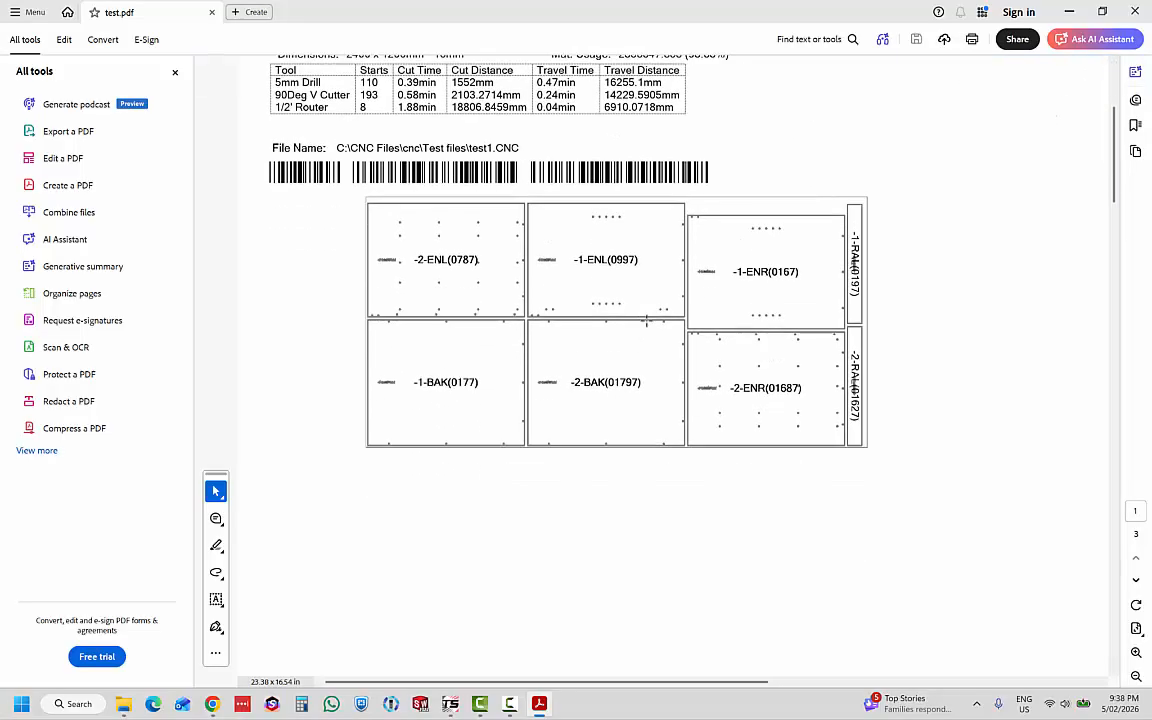
{"action": "scroll", "coordinate": [647, 366], "scroll_direction": "down", "scroll_amount": 6}
{"action": "scroll", "coordinate": [640, 368], "scroll_direction": "up", "scroll_amount": 2}
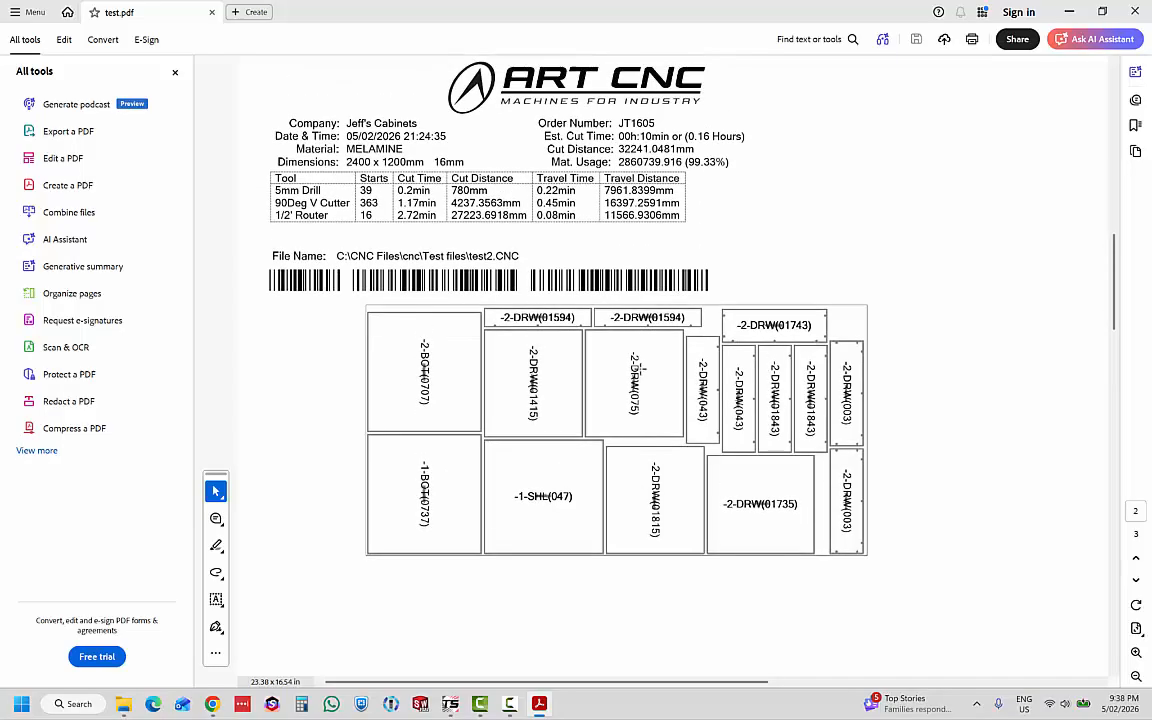